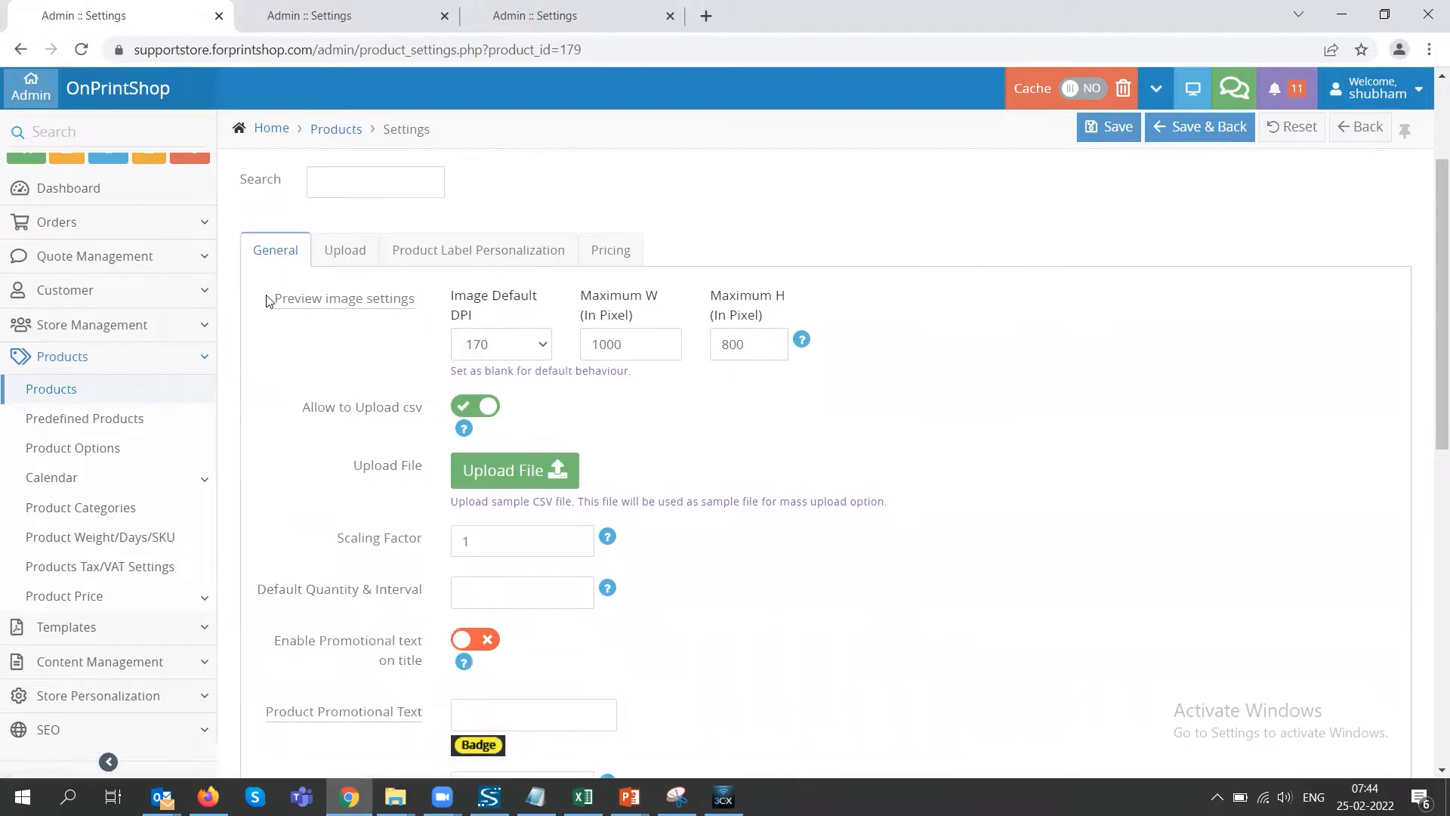
- Review the preview image and scaling factor settings, and read the help on Default Quantity & Interval
triple_click(323, 324)
left_click(330, 367)
left_click_drag(336, 540, 414, 552)
left_click(436, 545)
scroll(311, 545, "down", 1)
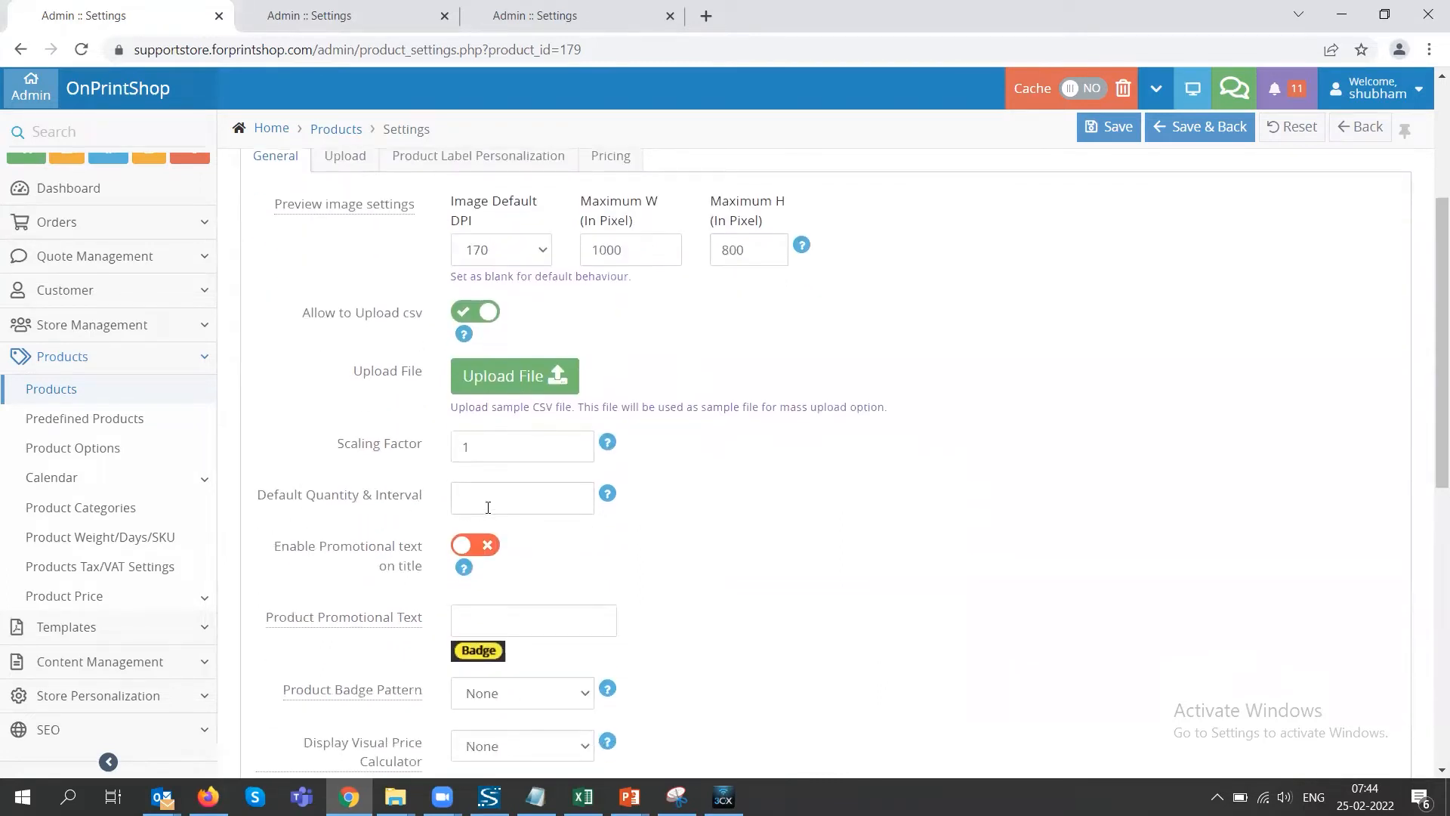
left_click(606, 499)
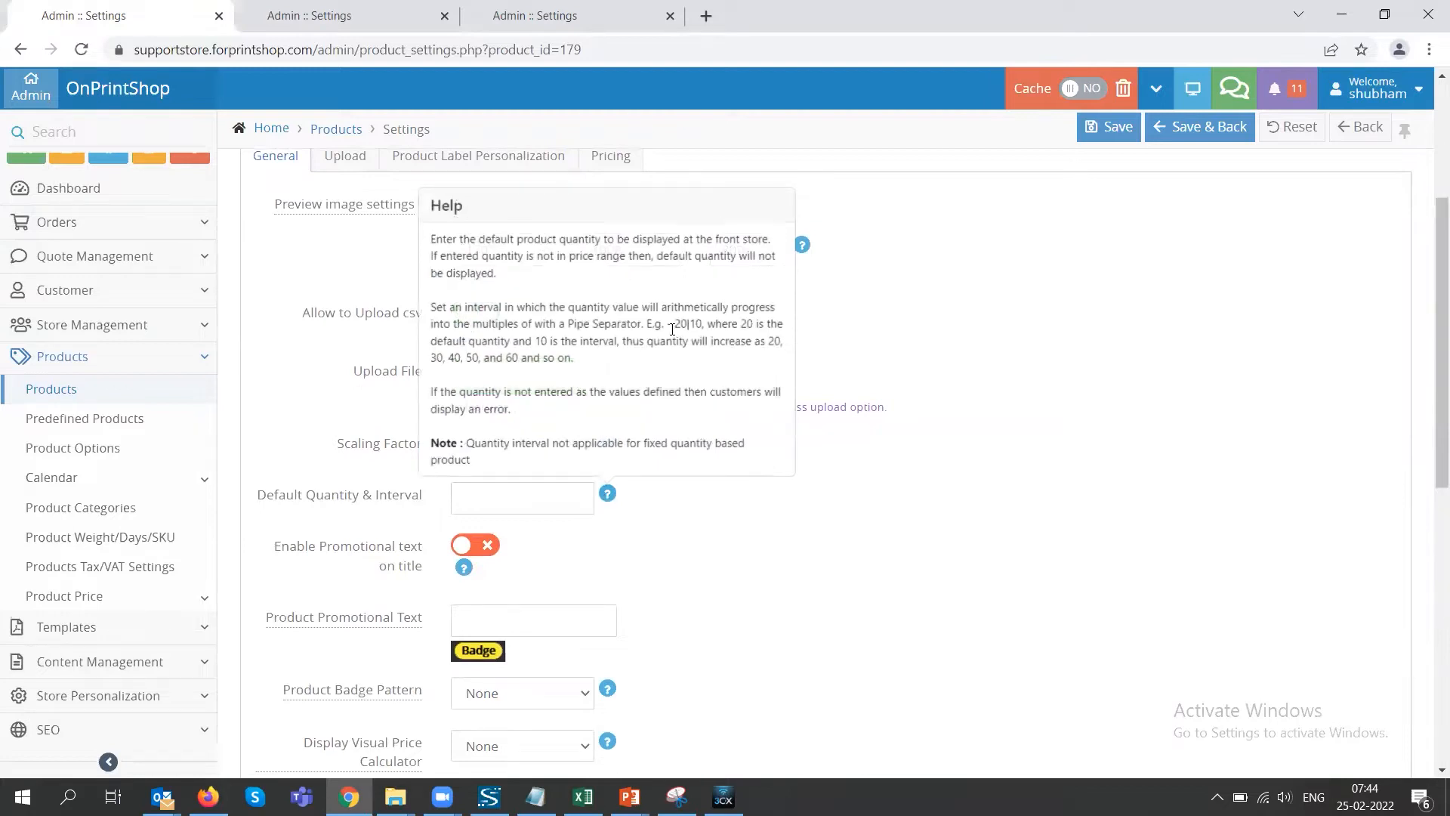
left_click_drag(675, 323, 713, 332)
left_click_drag(436, 358, 535, 378)
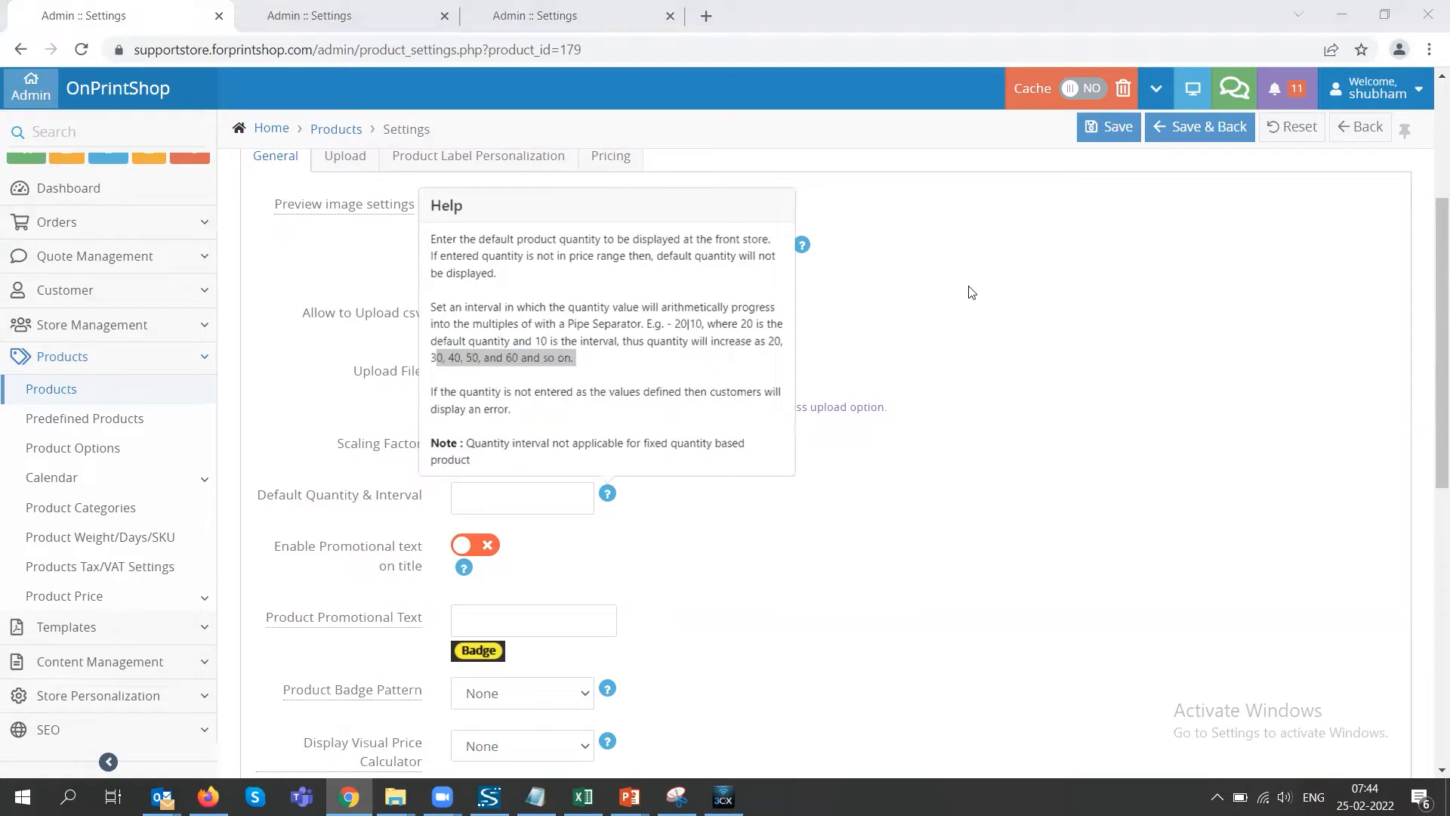
left_click(936, 425)
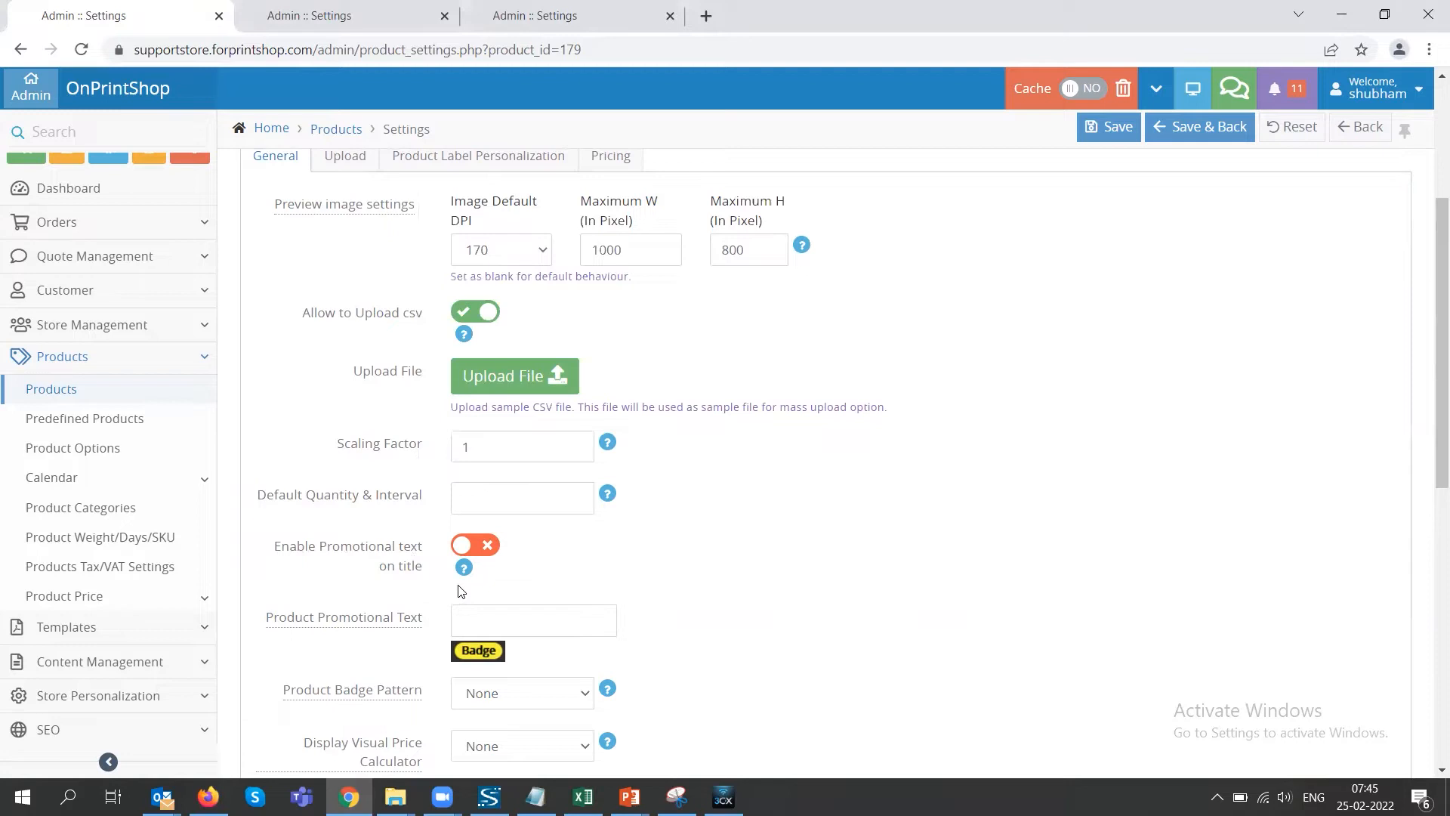
- Set the product promotional text to "50% OFF" and the product badge pattern to Cross Label
scroll(458, 592, "down", 2)
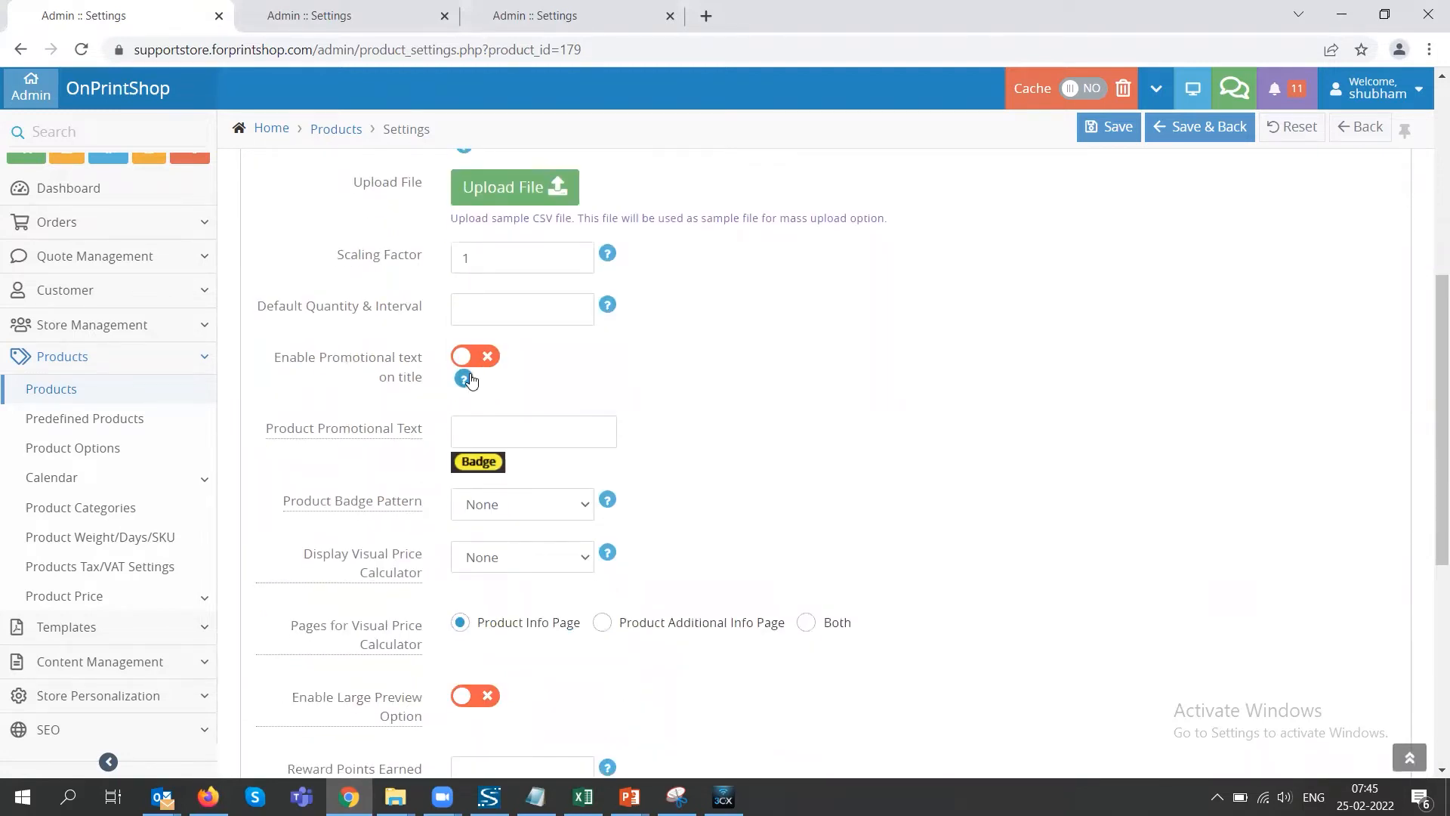
mouse_move(468, 380)
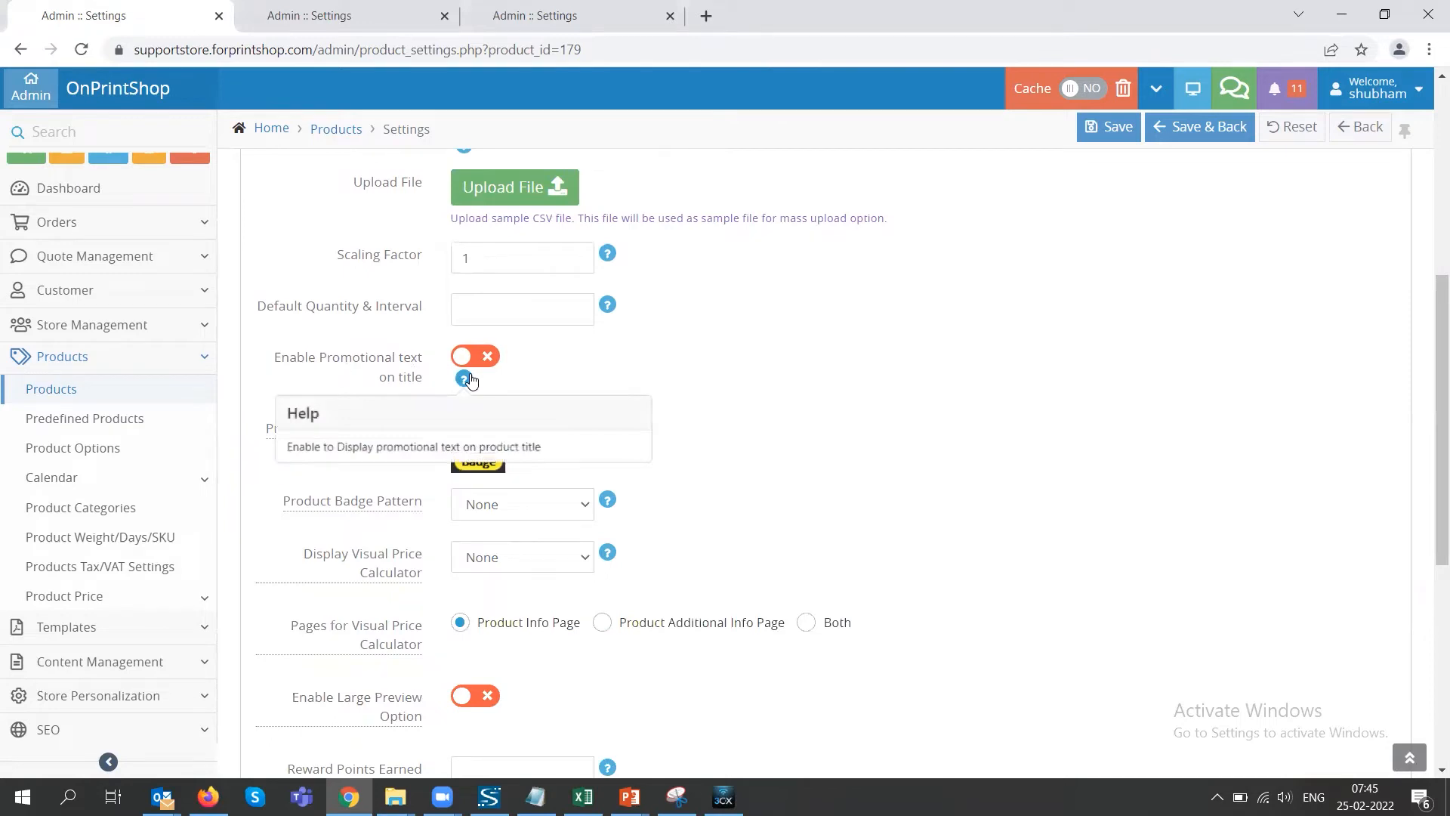
scroll(499, 355, "down", 1)
left_click(542, 331)
type("50")
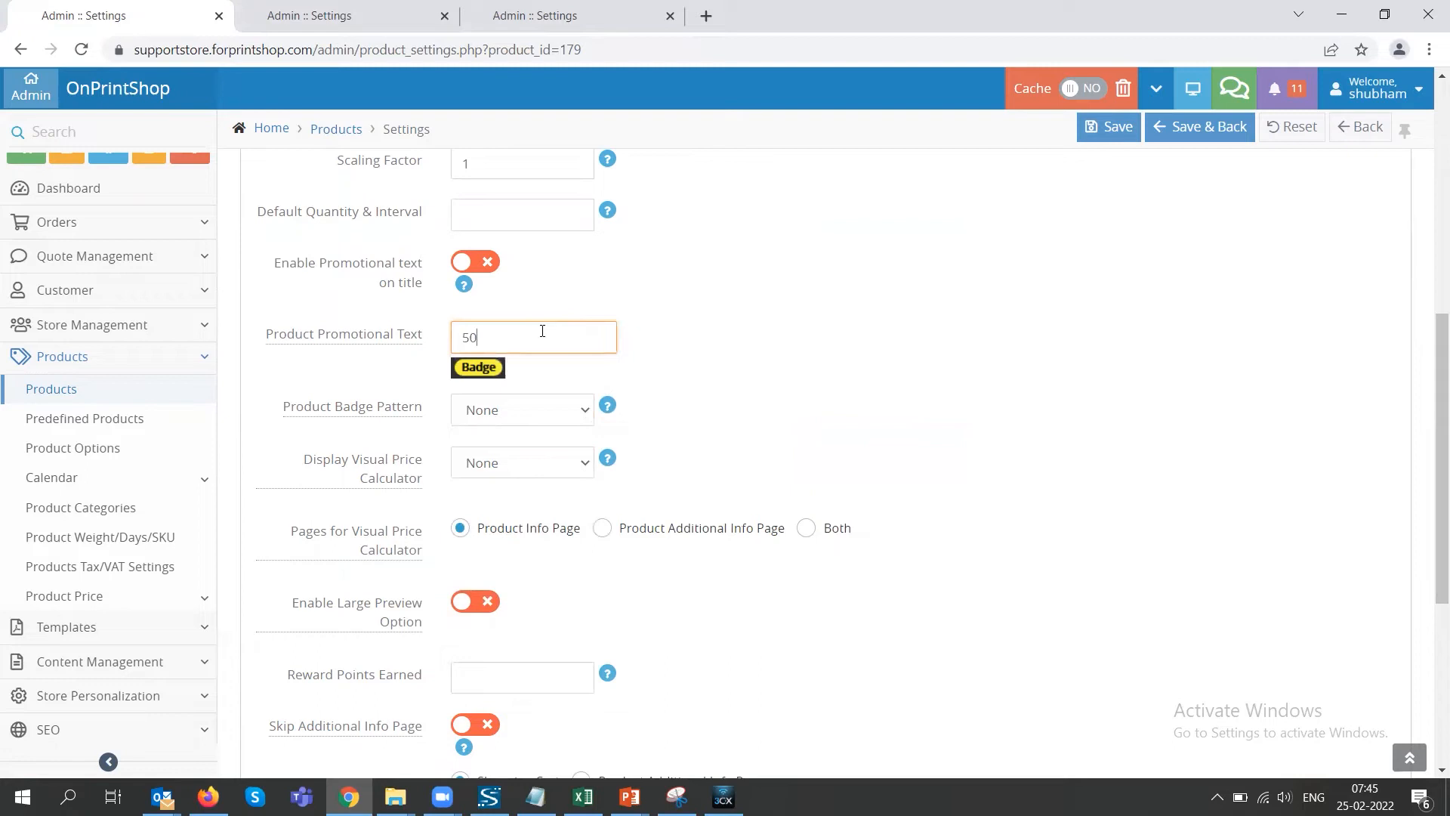
type("%")
left_click(494, 409)
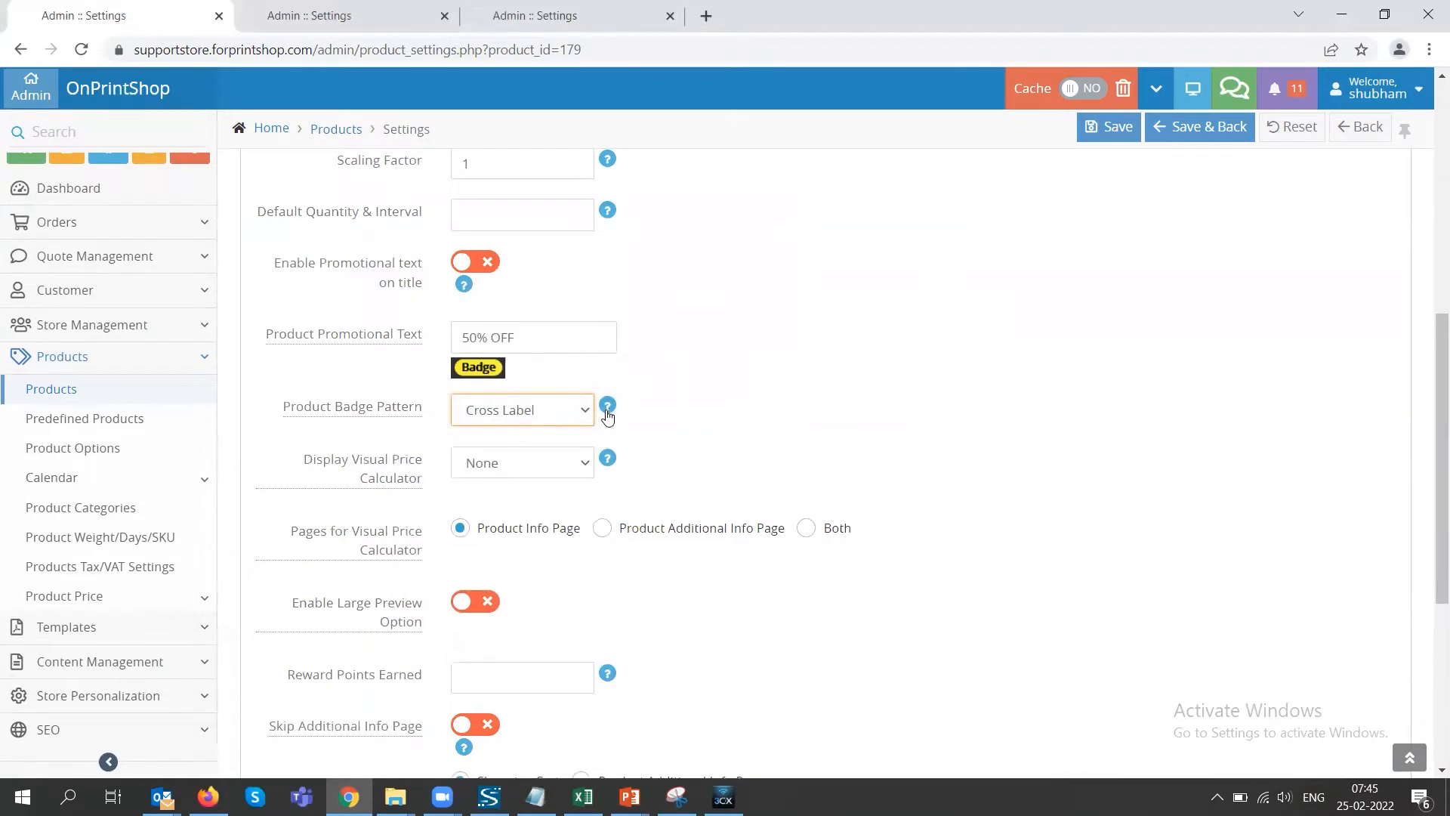
left_click(607, 408)
left_click(898, 293)
- Set the pages for the visual price calculator to Both and enable the large preview option
left_click(575, 462)
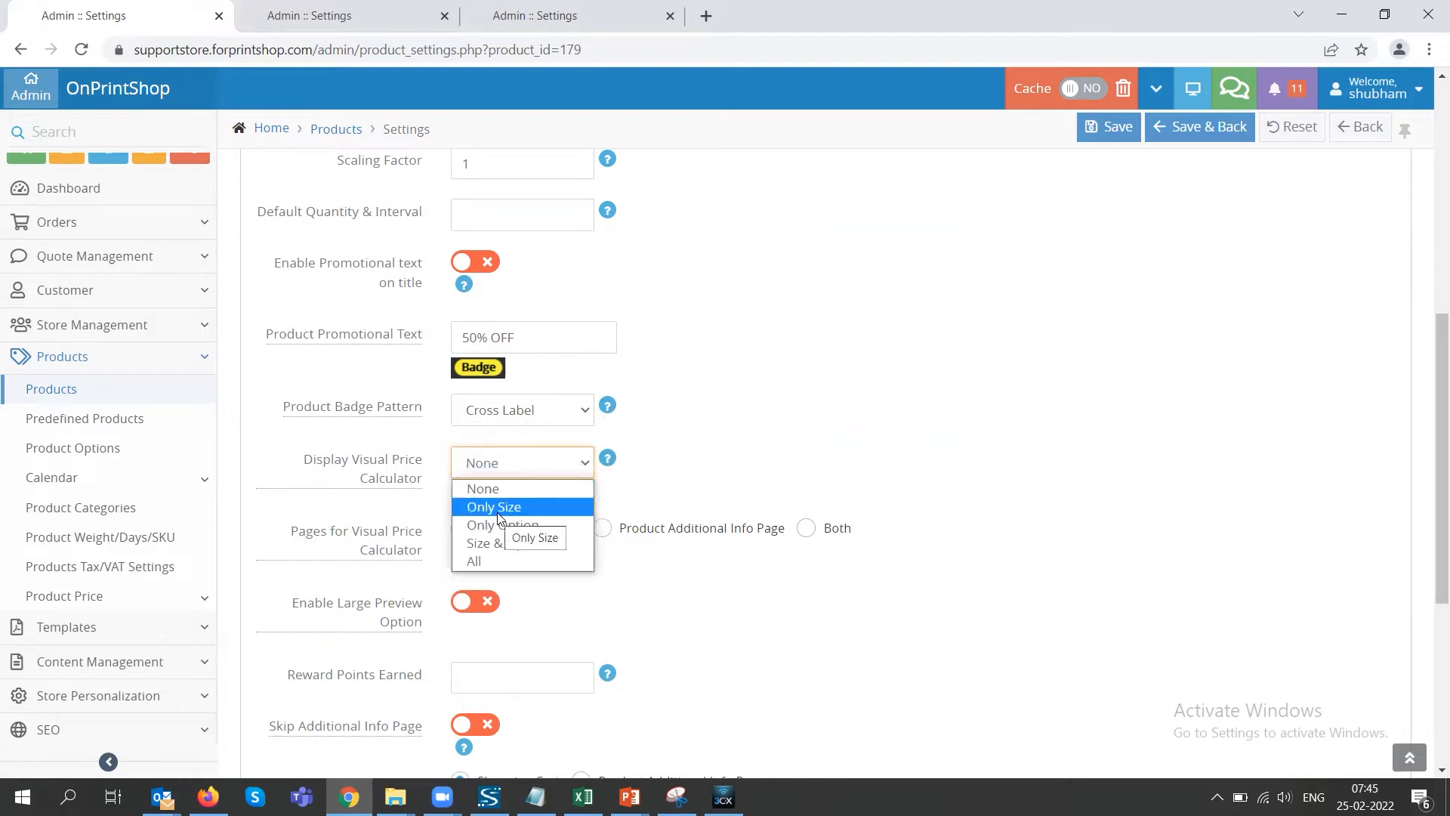
left_click(604, 462)
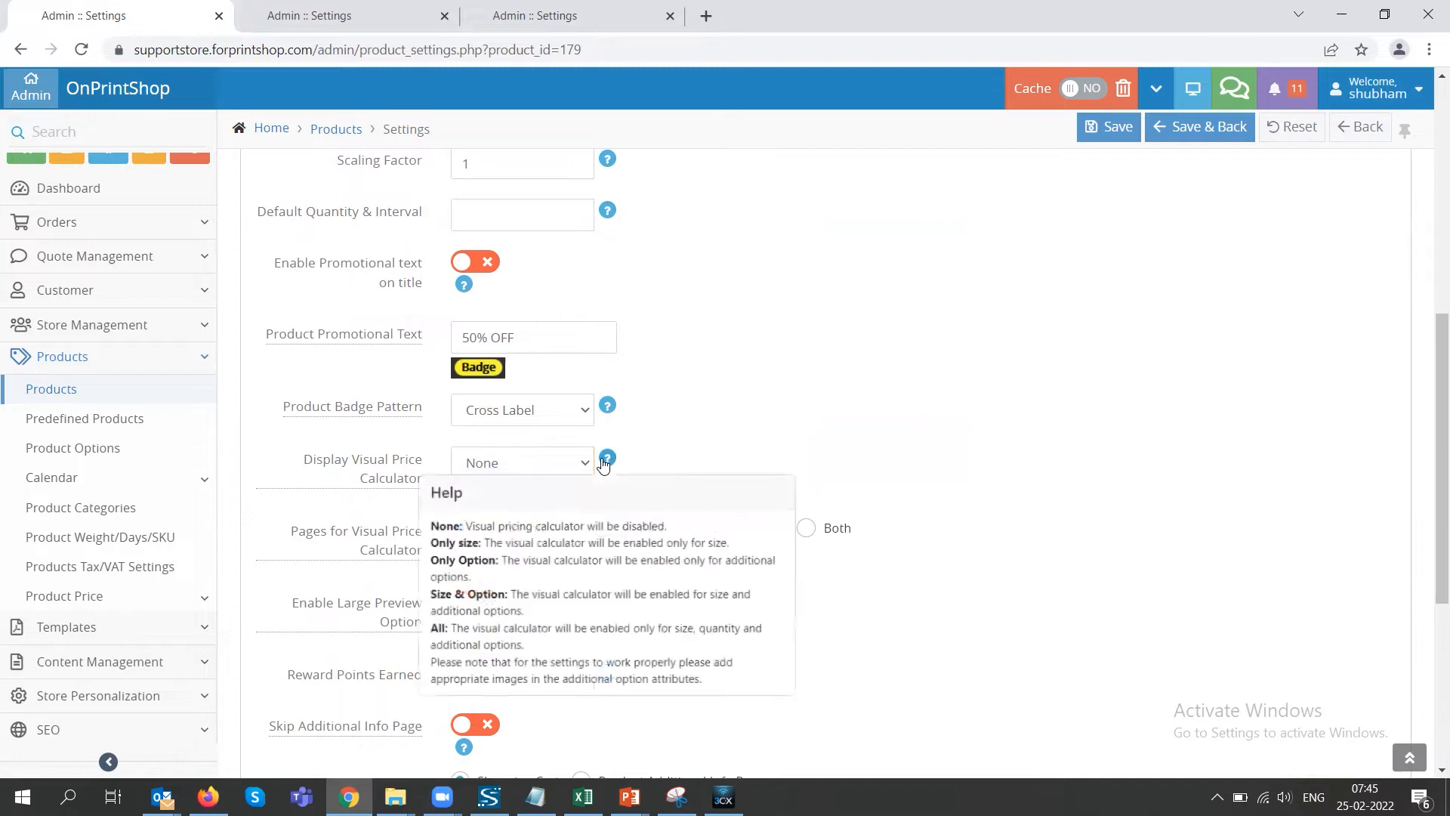
left_click(618, 531)
left_click(808, 529)
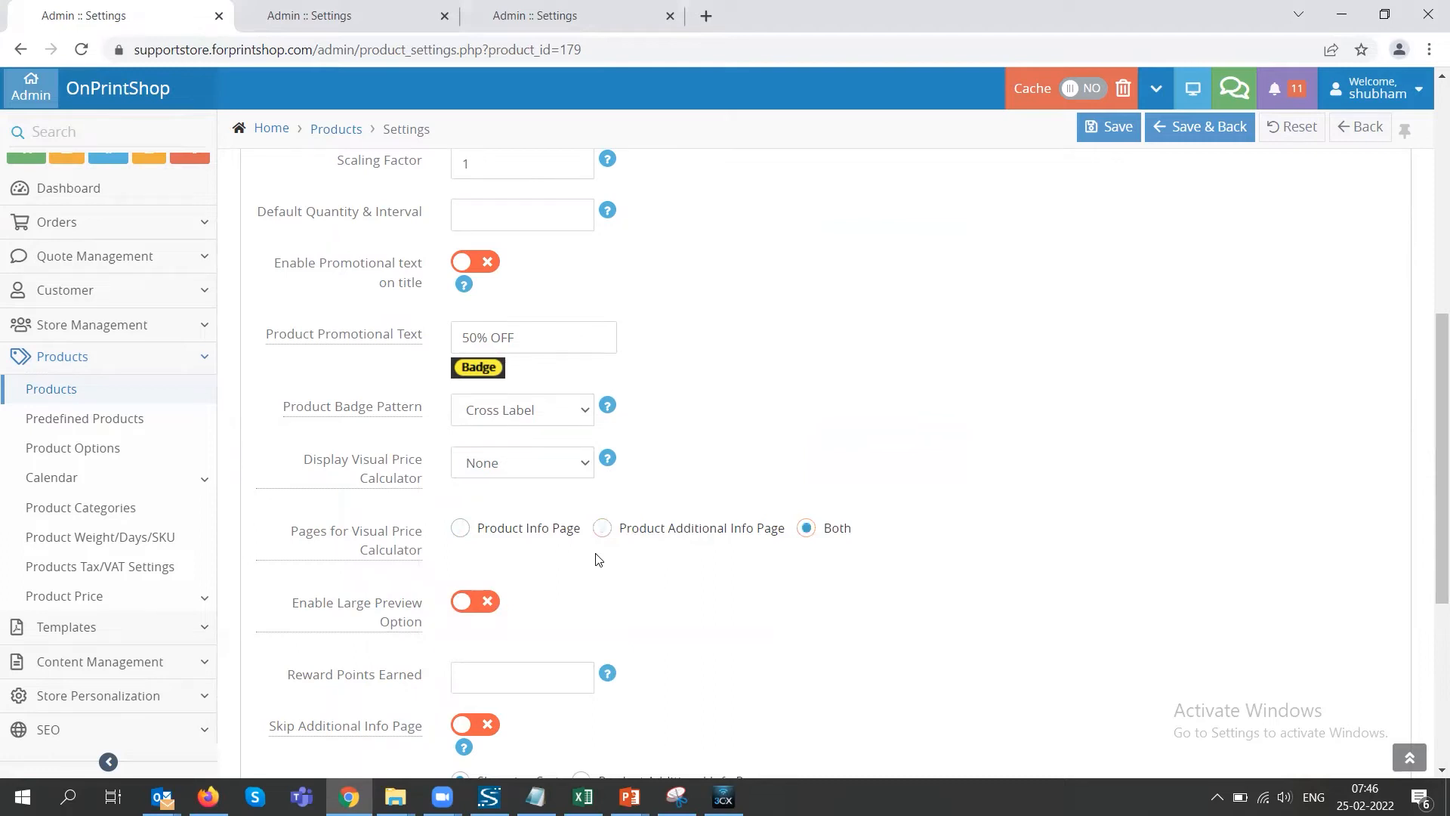
mouse_move(348, 604)
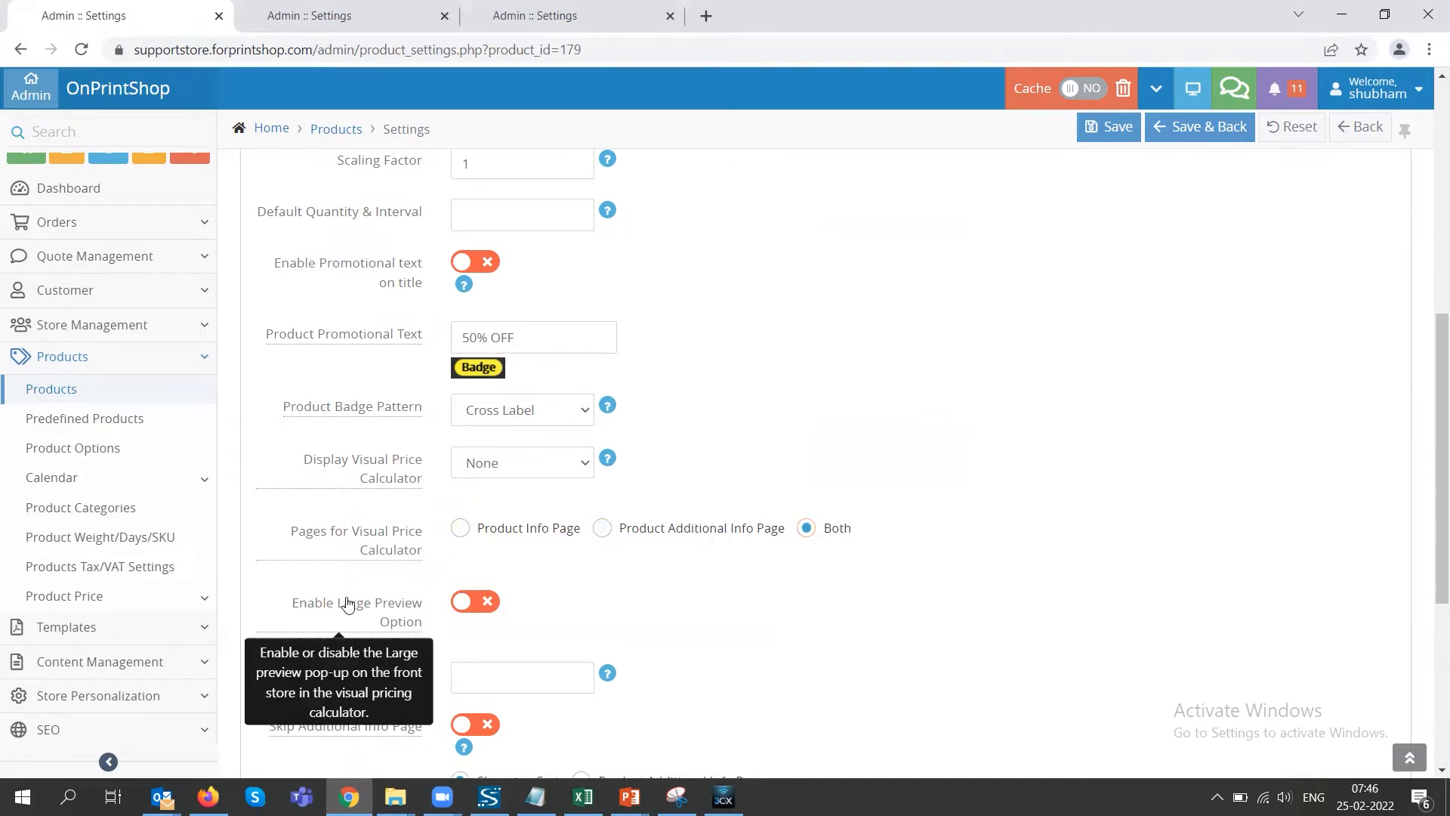
left_click(472, 608)
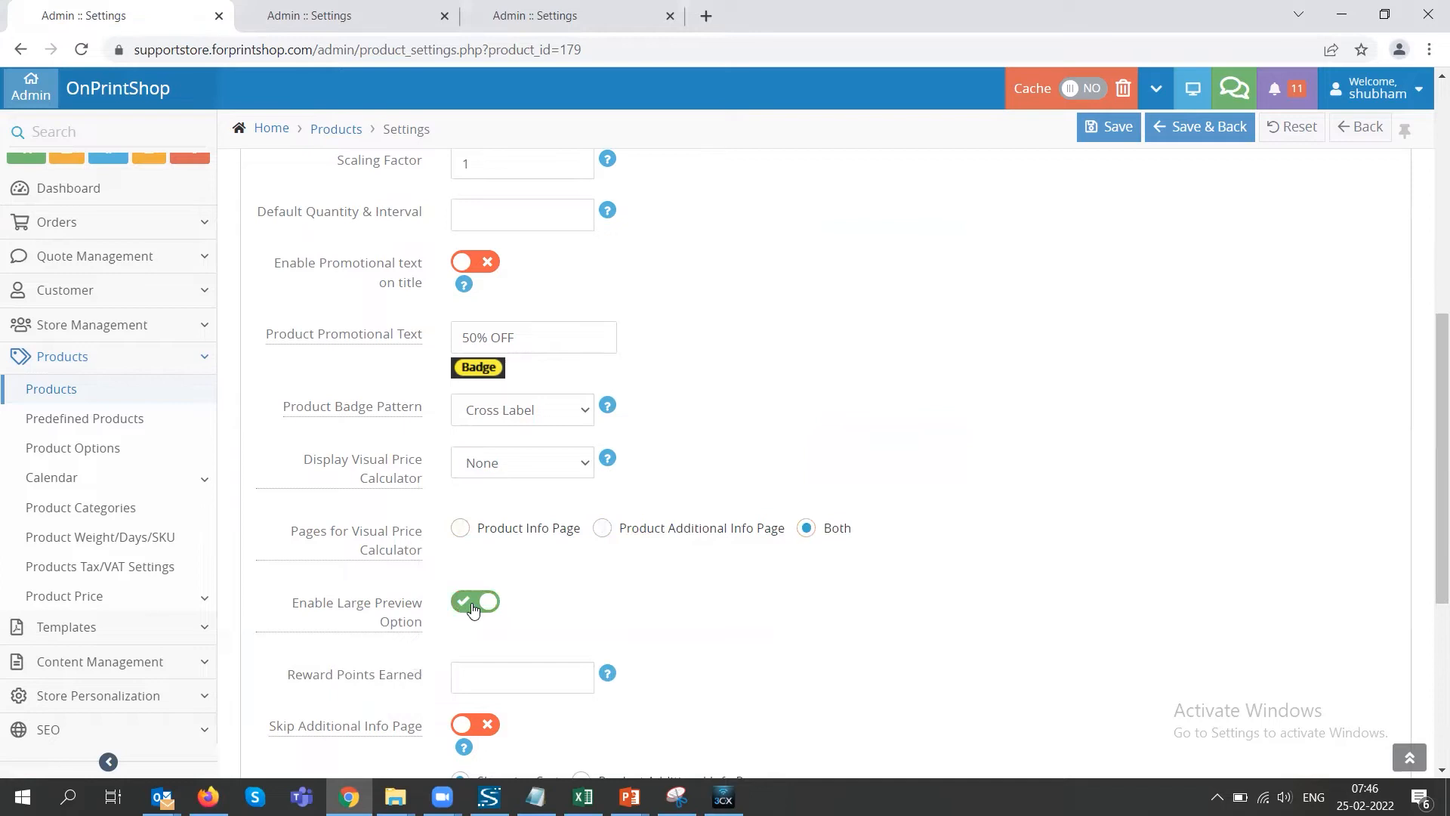
- Try switching Skip Additional Info Page and Enable Jpeg File Download on, returning each to off
scroll(512, 631, "down", 2)
left_click(502, 494)
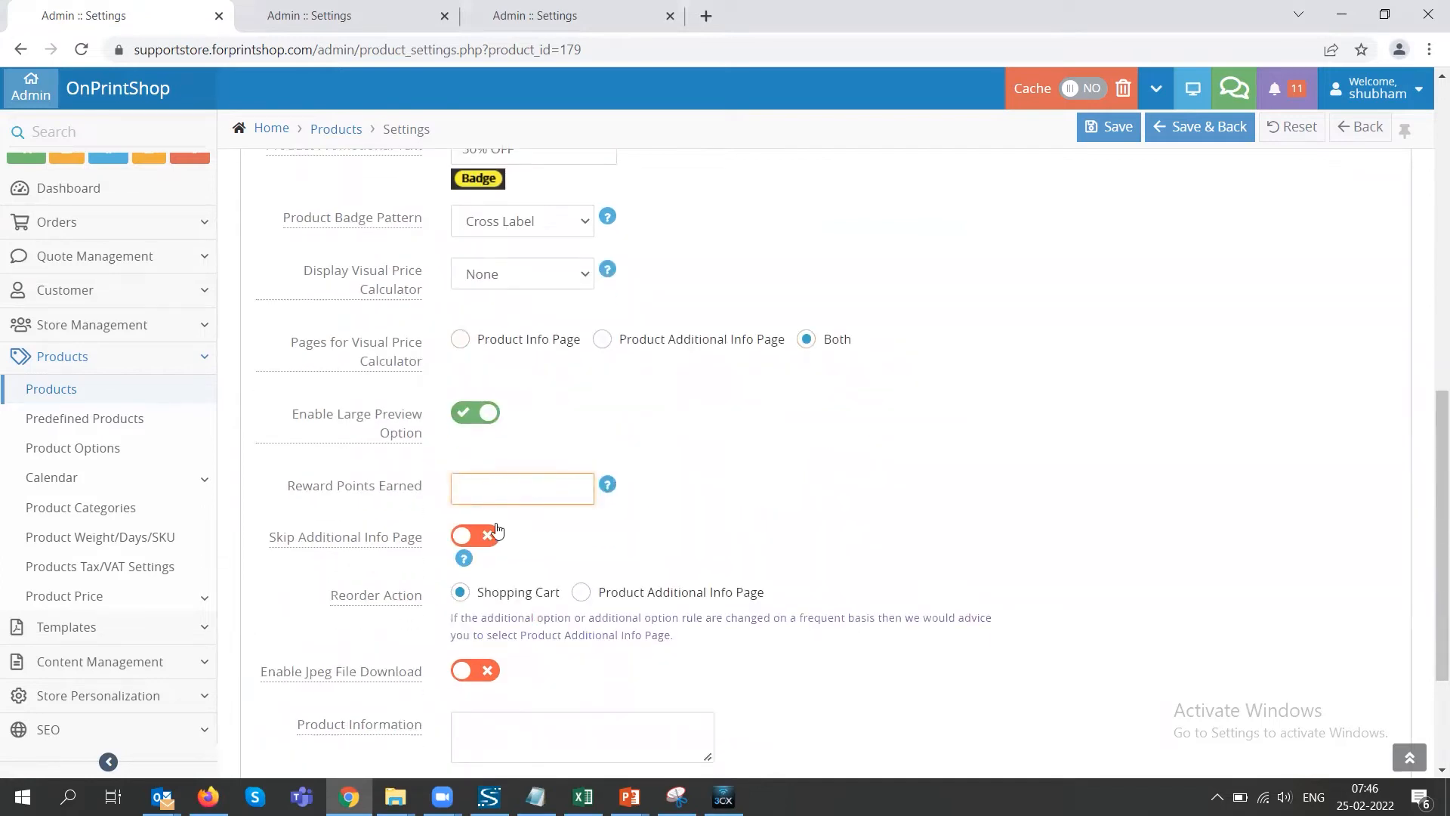
scroll(496, 529, "down", 1)
mouse_move(323, 453)
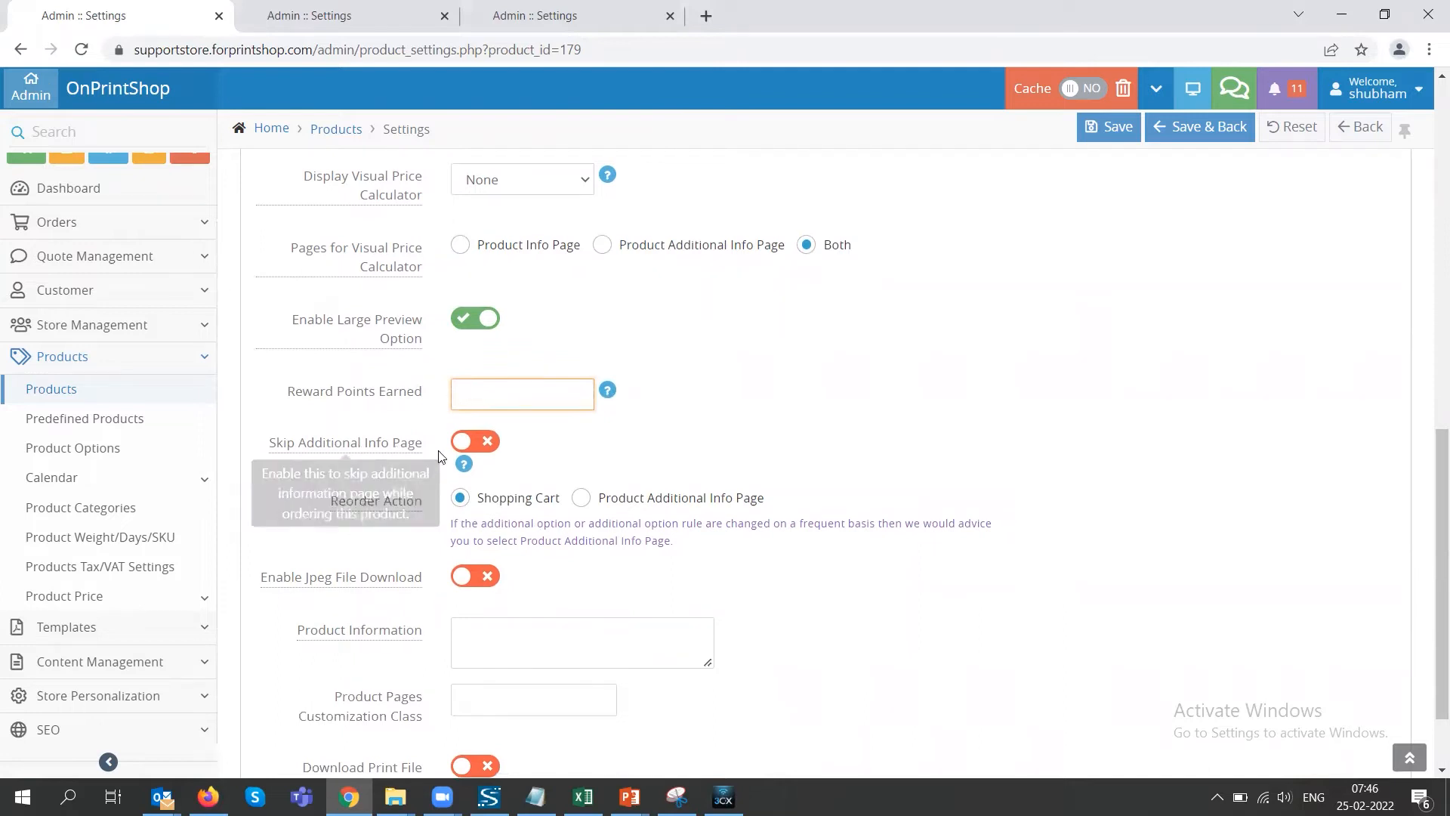
left_click(482, 447)
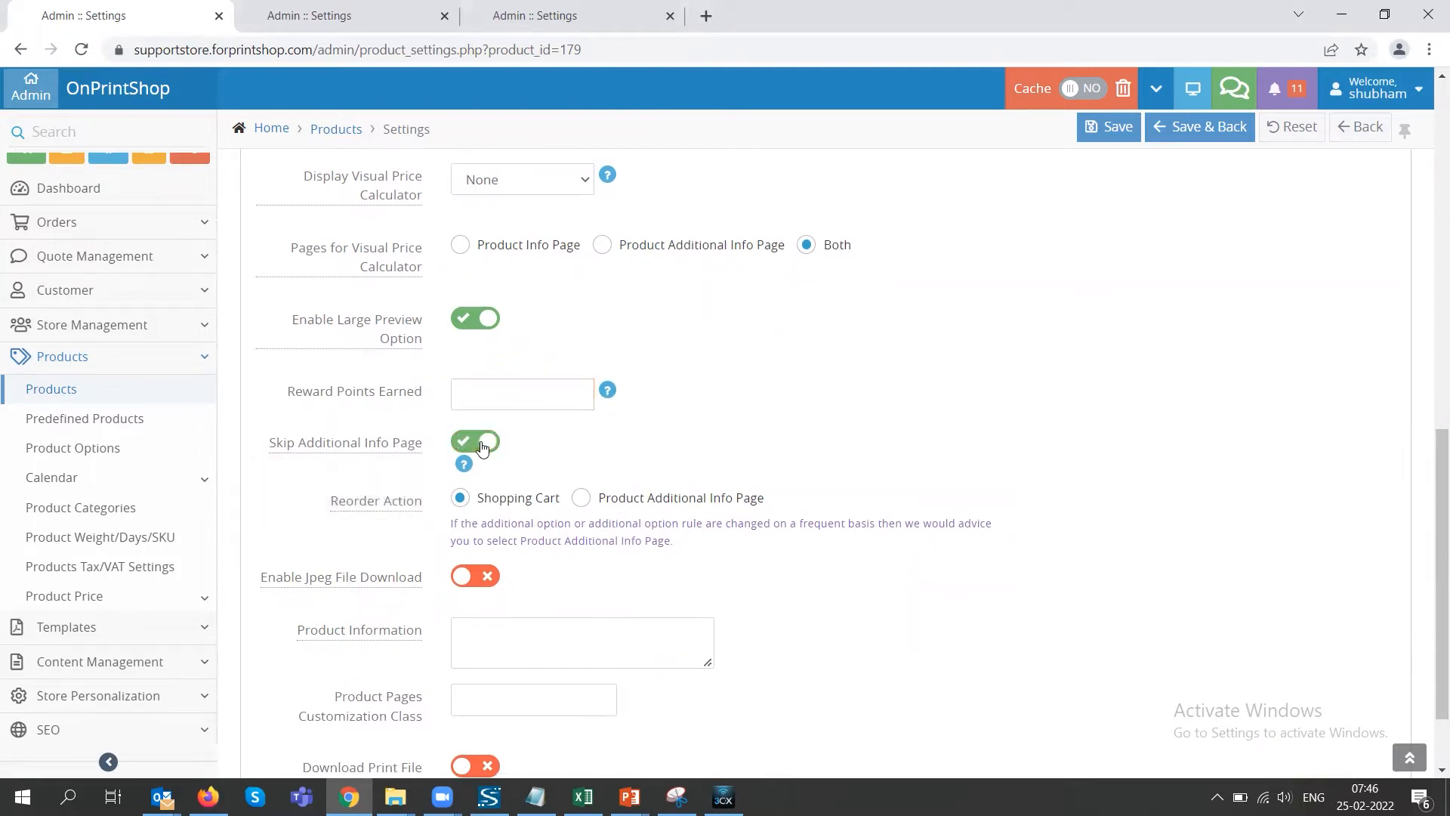
left_click(482, 446)
left_click(487, 581)
left_click(488, 581)
- Check the Product Information and customization class fields, and try switching Download Print File on and back off
scroll(510, 577, "down", 3)
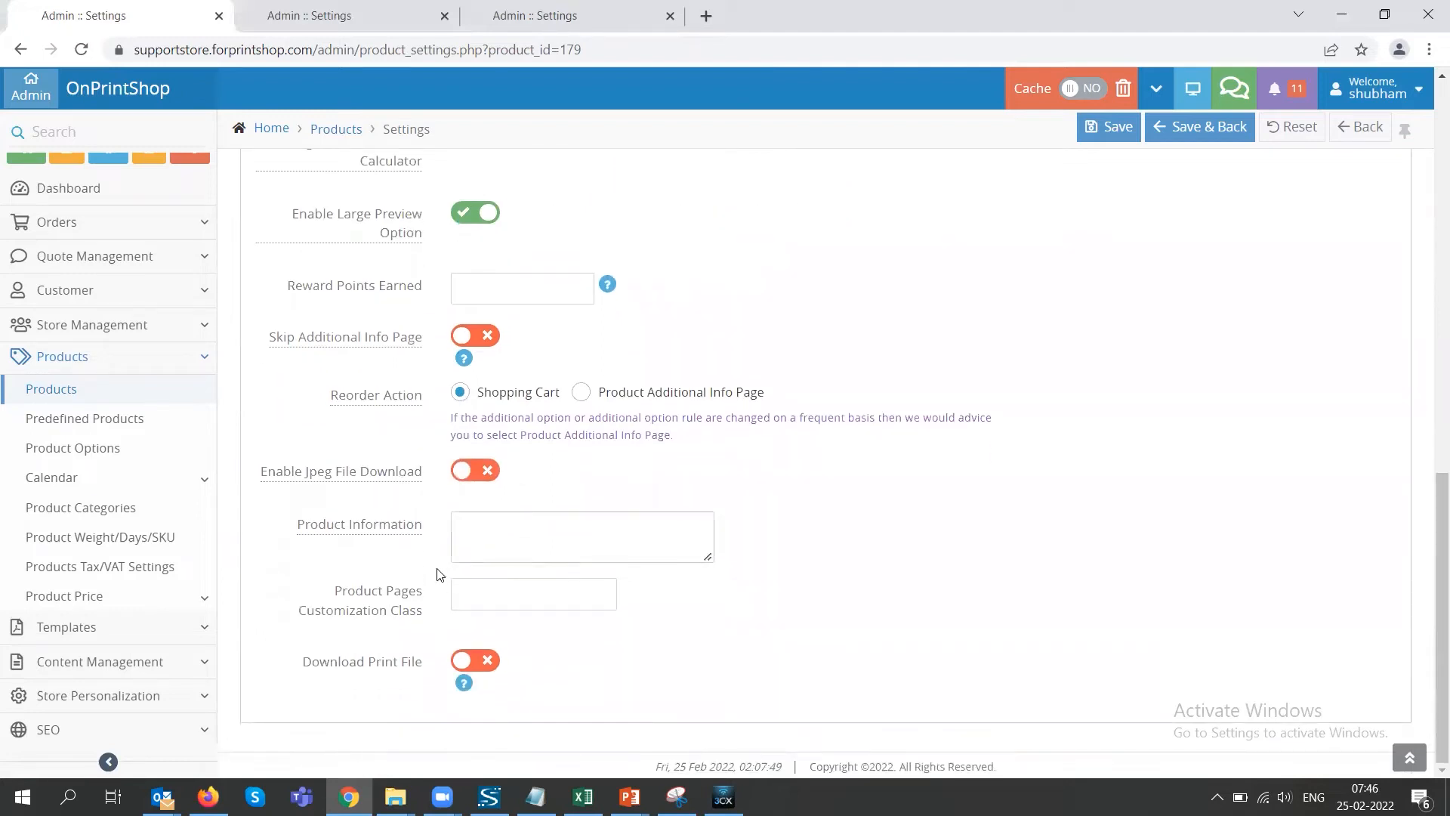
left_click(466, 533)
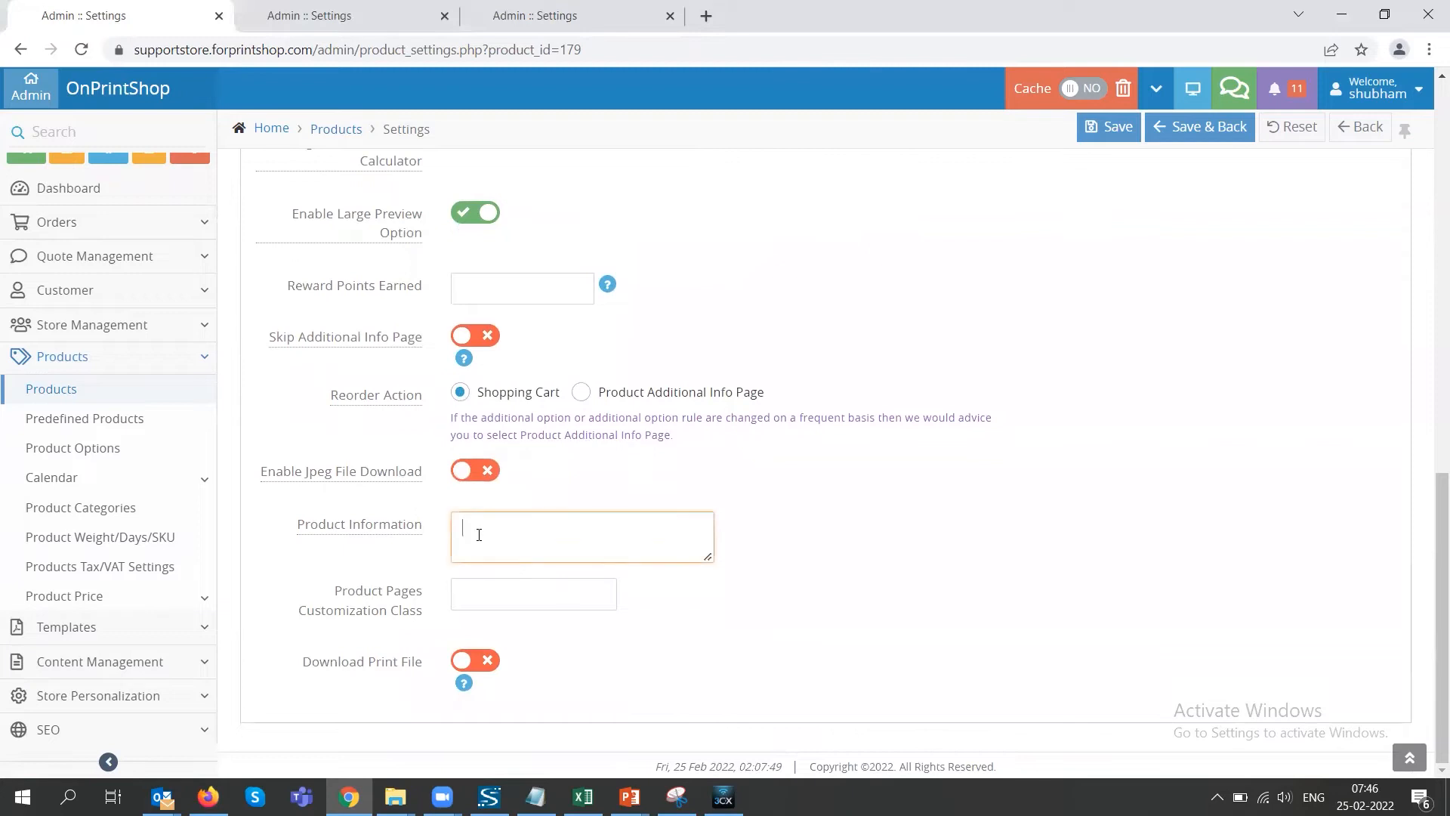
left_click(530, 593)
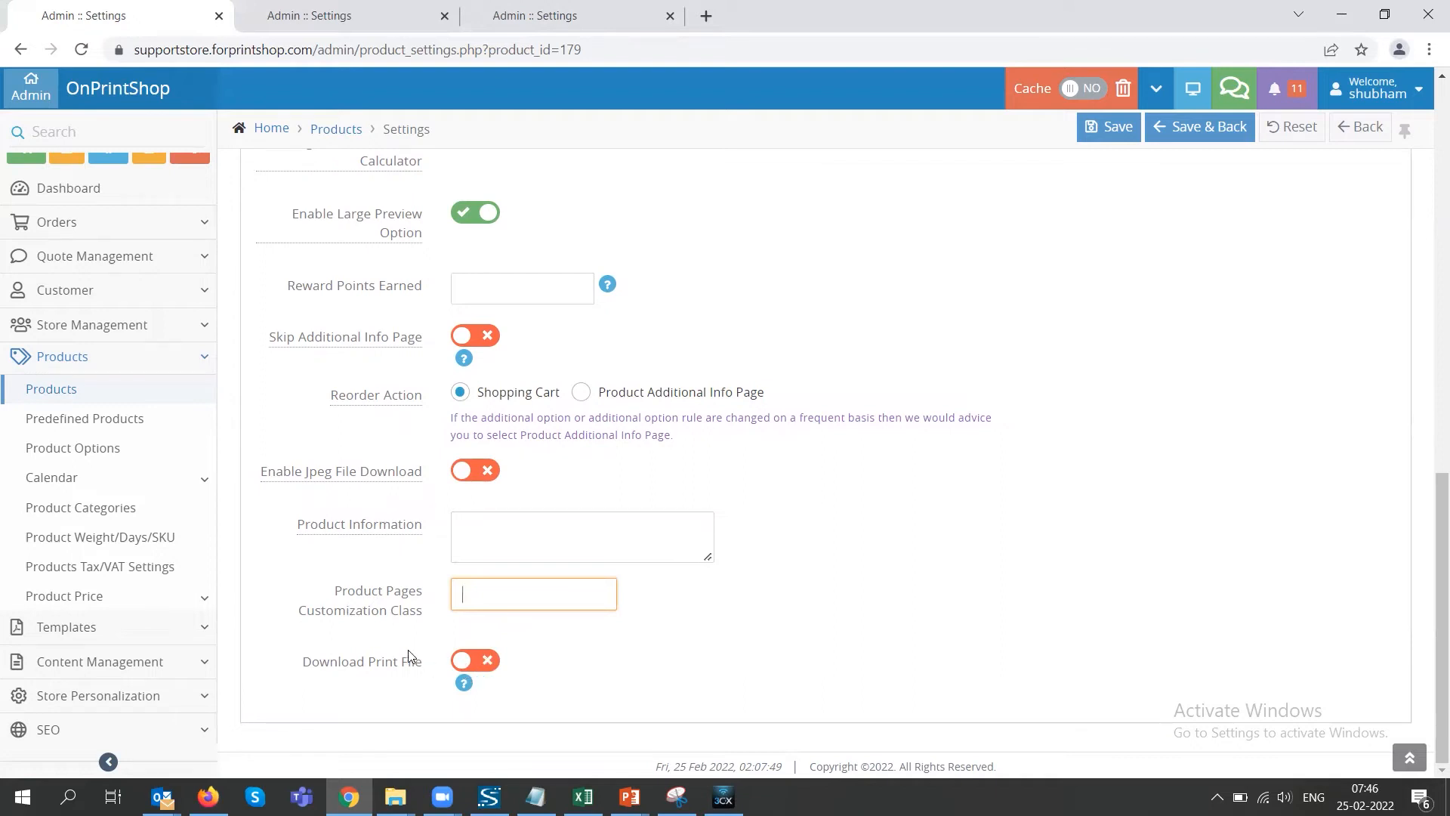
left_click(487, 663)
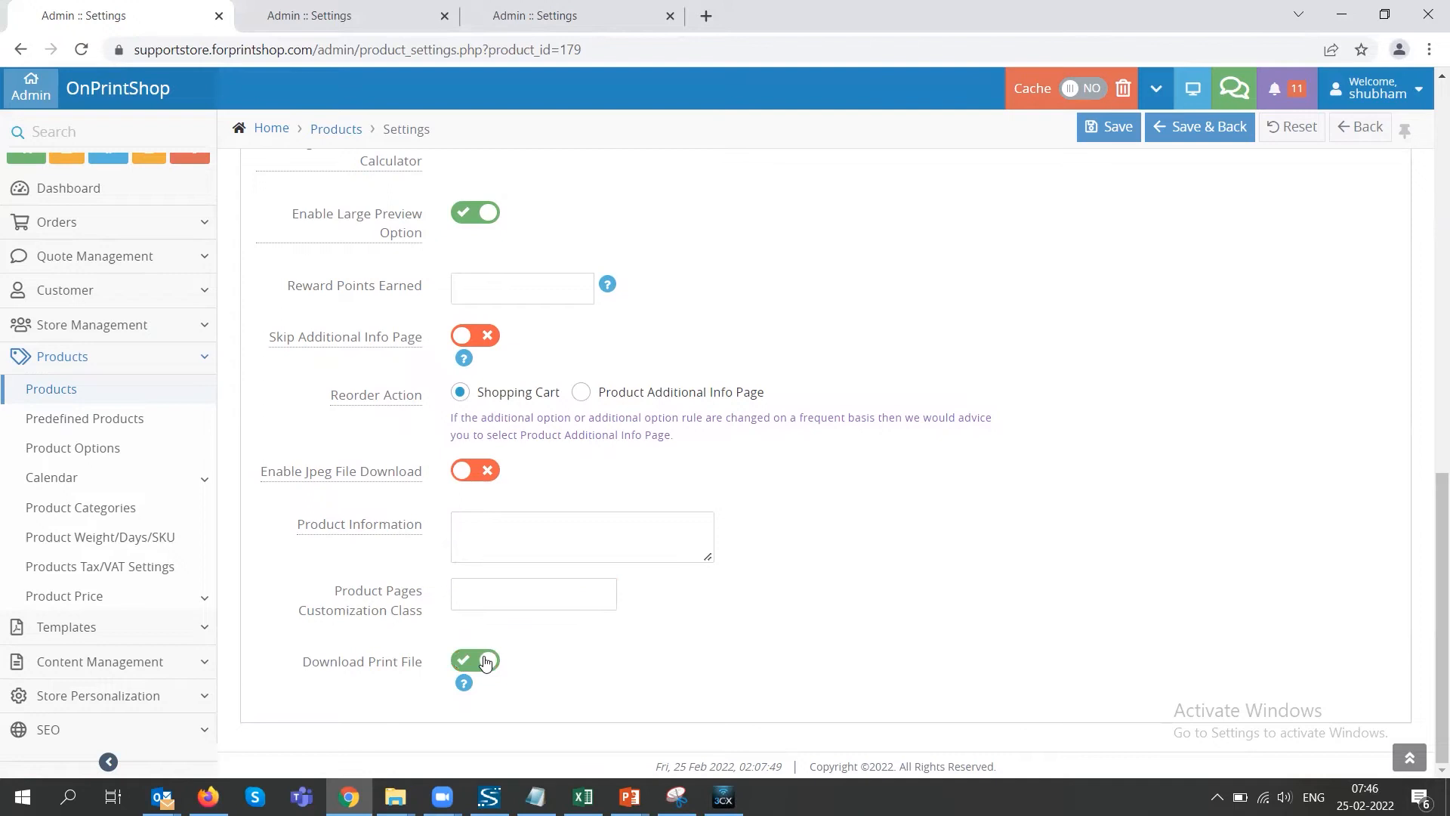
left_click(486, 662)
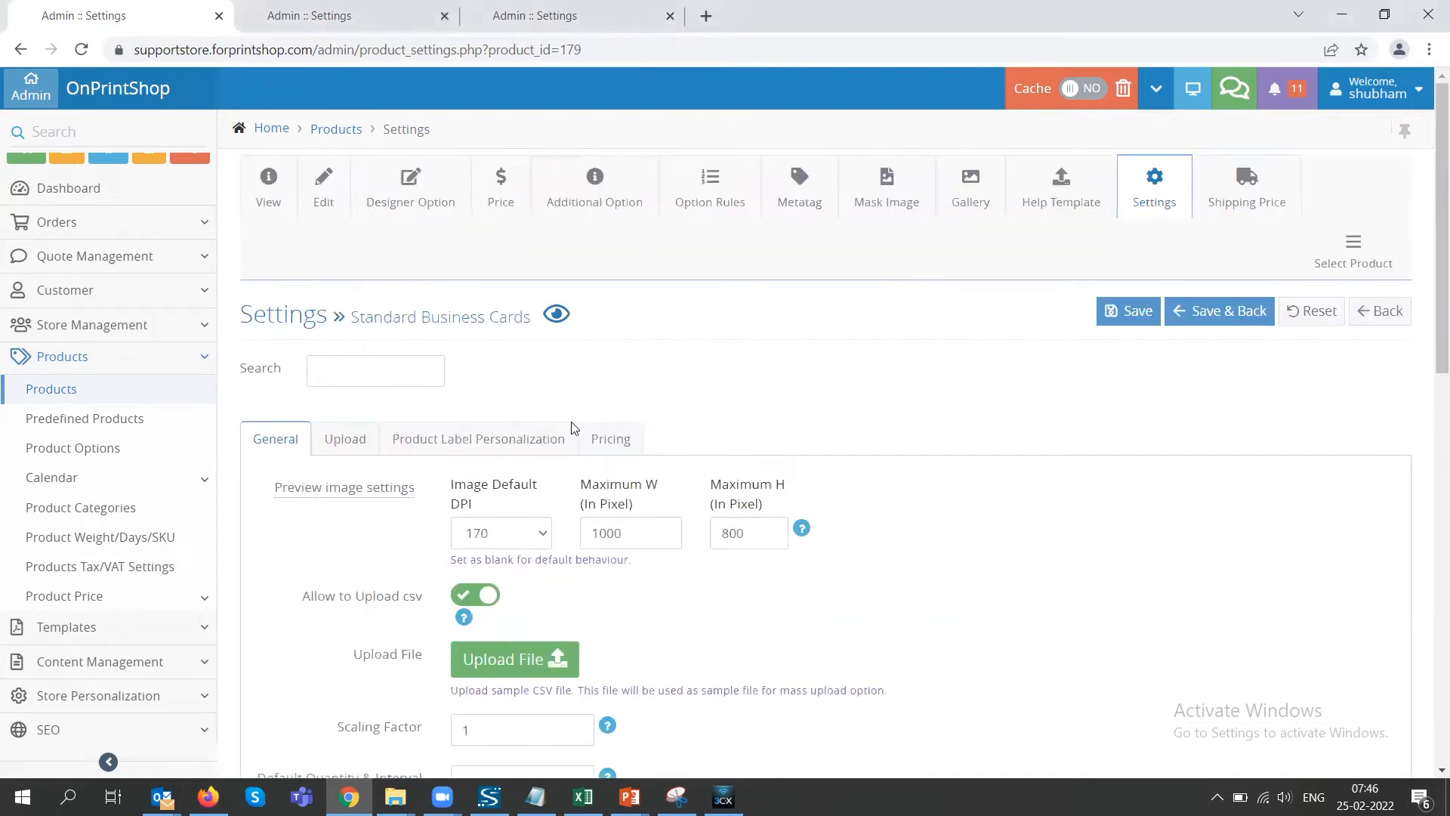
- In the product's upload settings, try individual upload buttons per side and the Upload Artwork Later option, restoring both
left_click(348, 444)
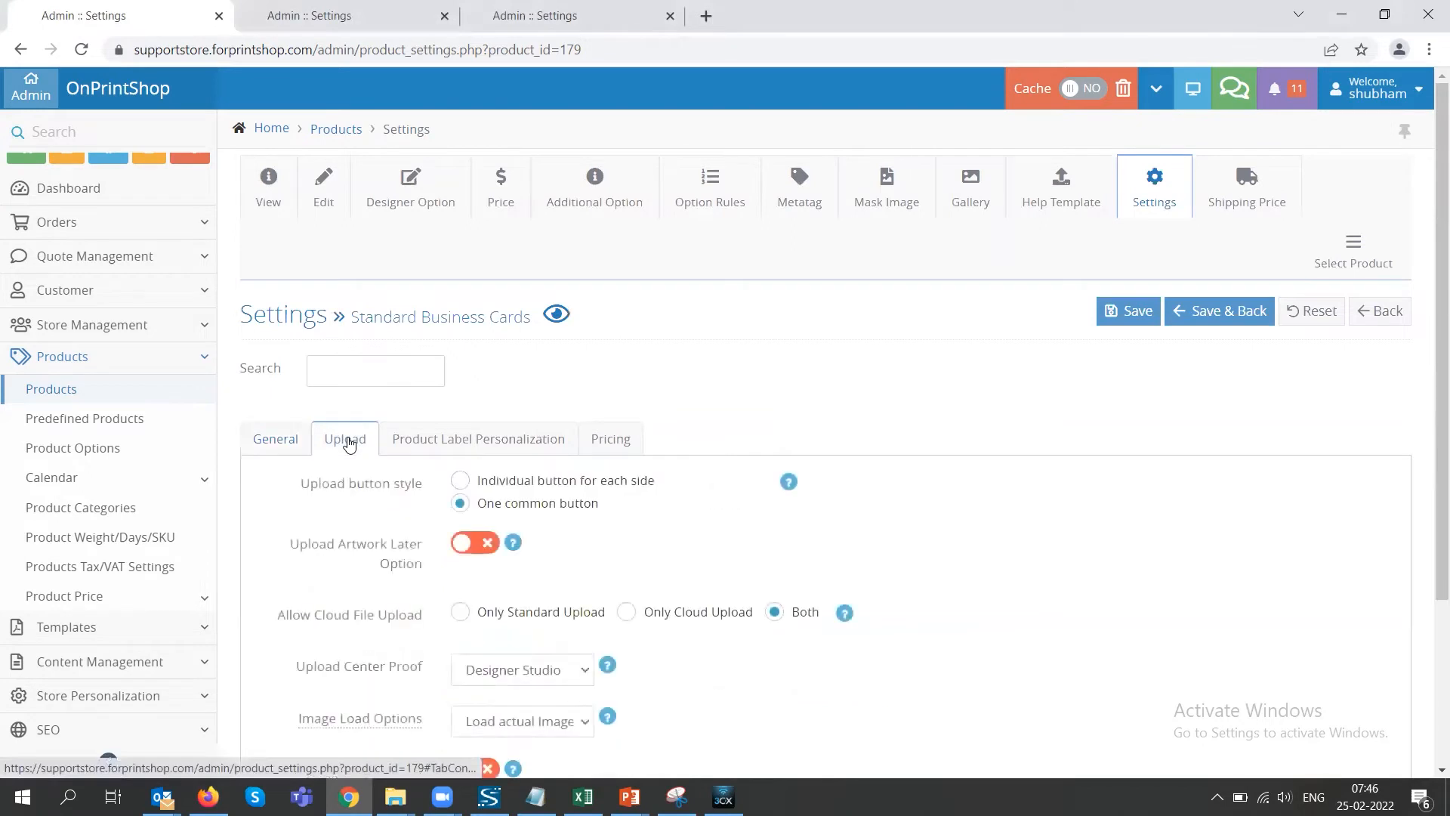
scroll(363, 473, "down", 2)
scroll(362, 474, "down", 2)
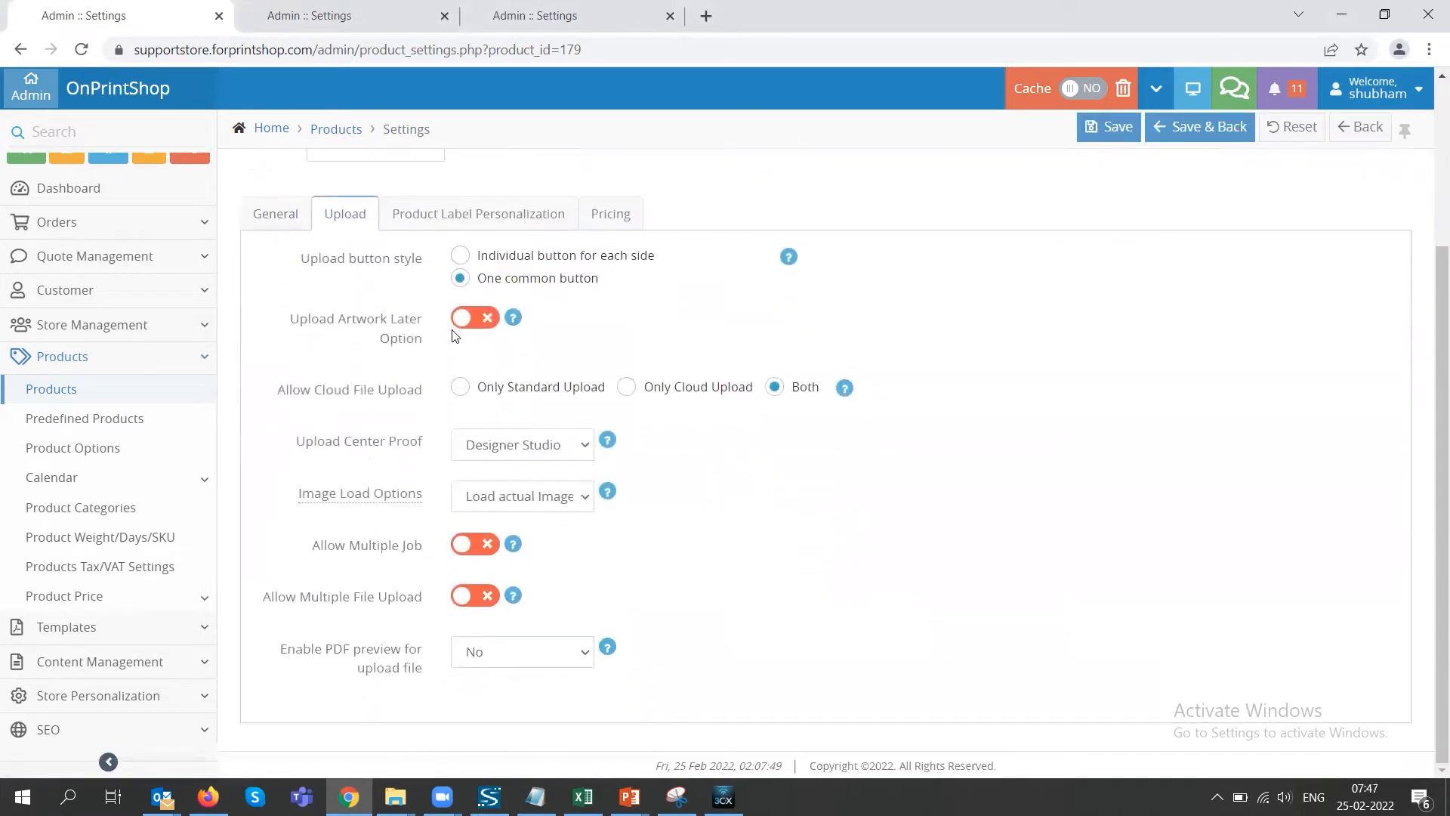
left_click(459, 261)
left_click(459, 281)
left_click(486, 323)
left_click(486, 324)
- Examine the choices for Upload Center Proof and Image Load Options, keeping Designer Studio as the proof
left_click(493, 457)
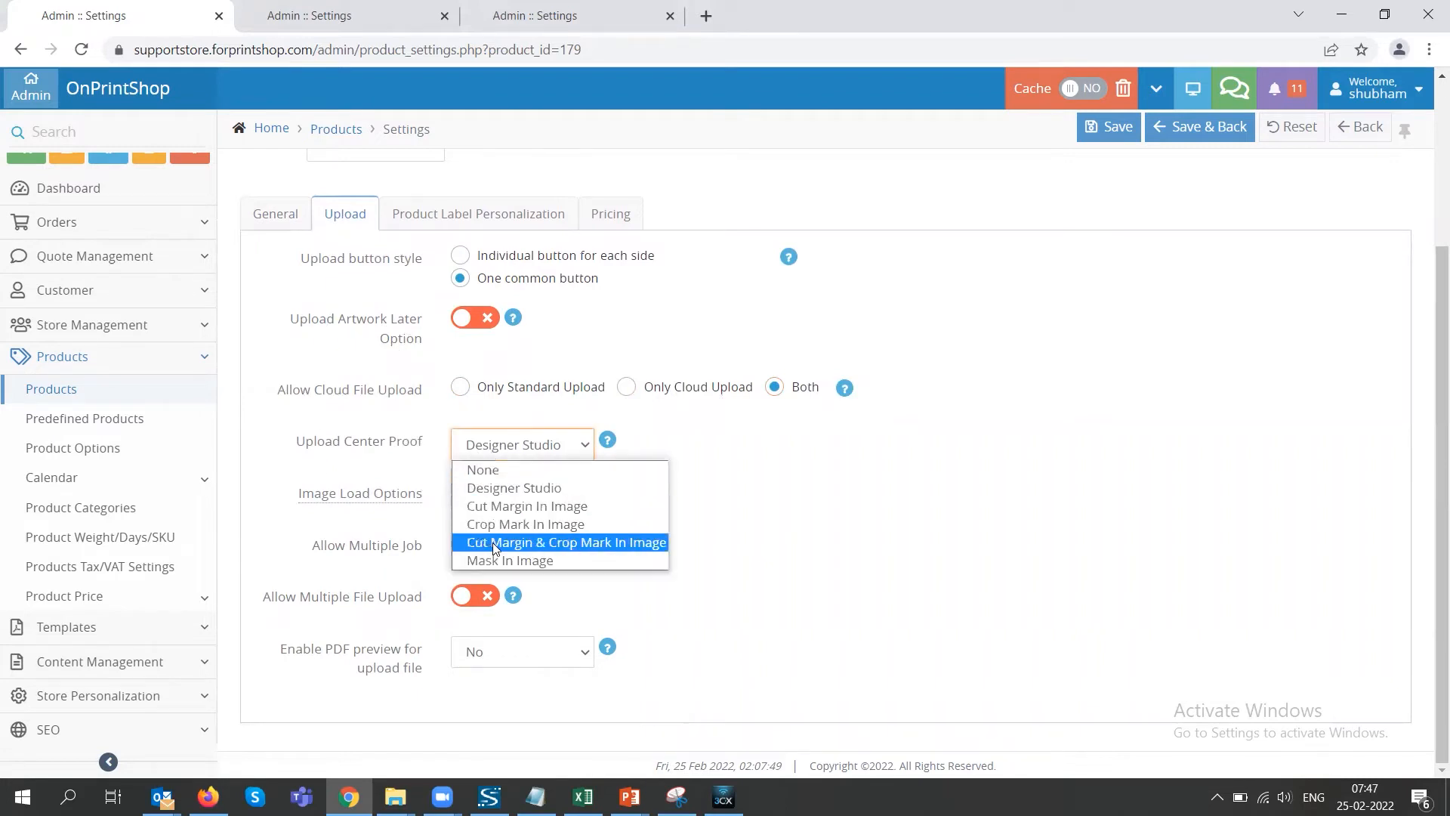
left_click(495, 489)
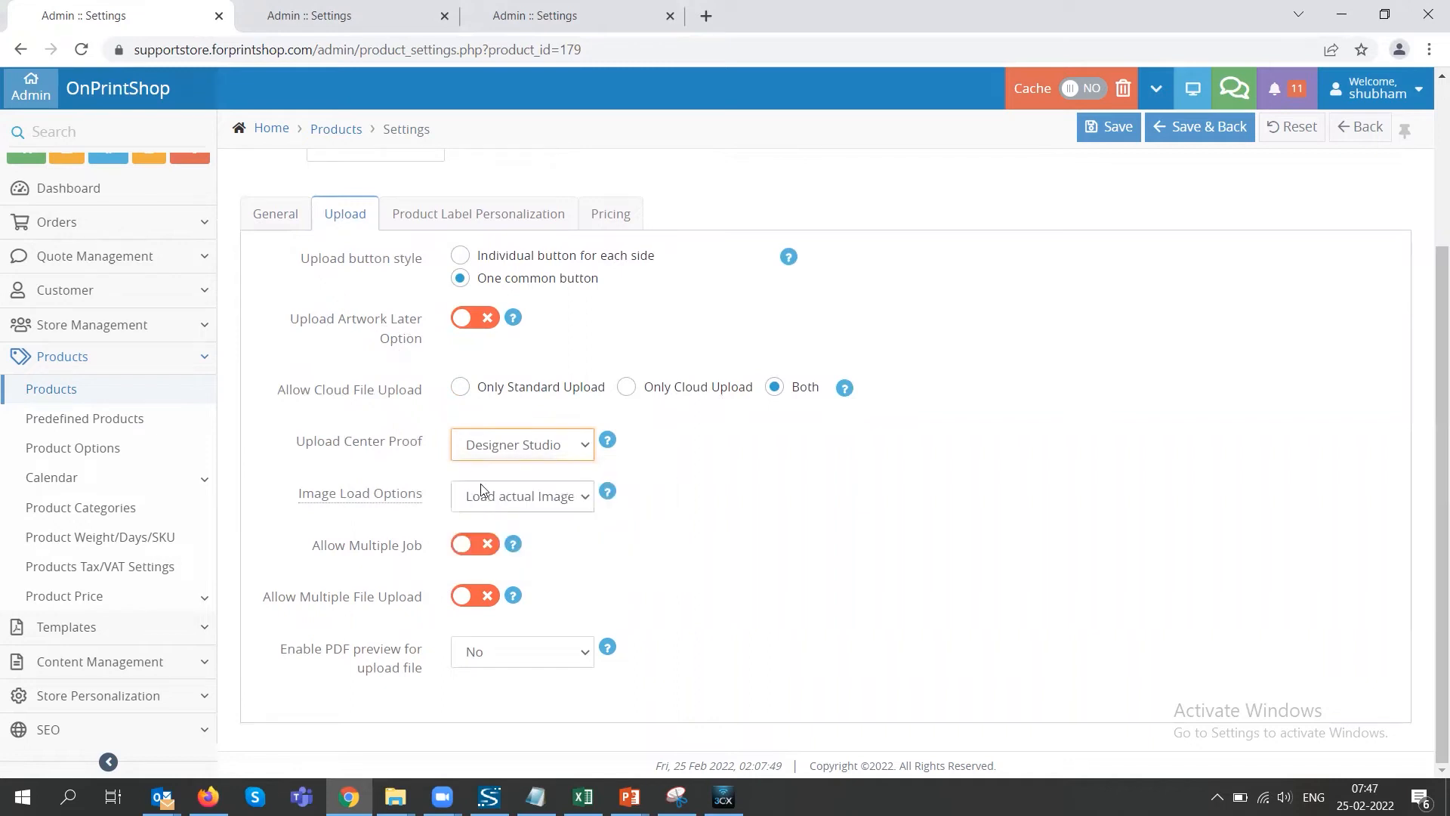
left_click(478, 502)
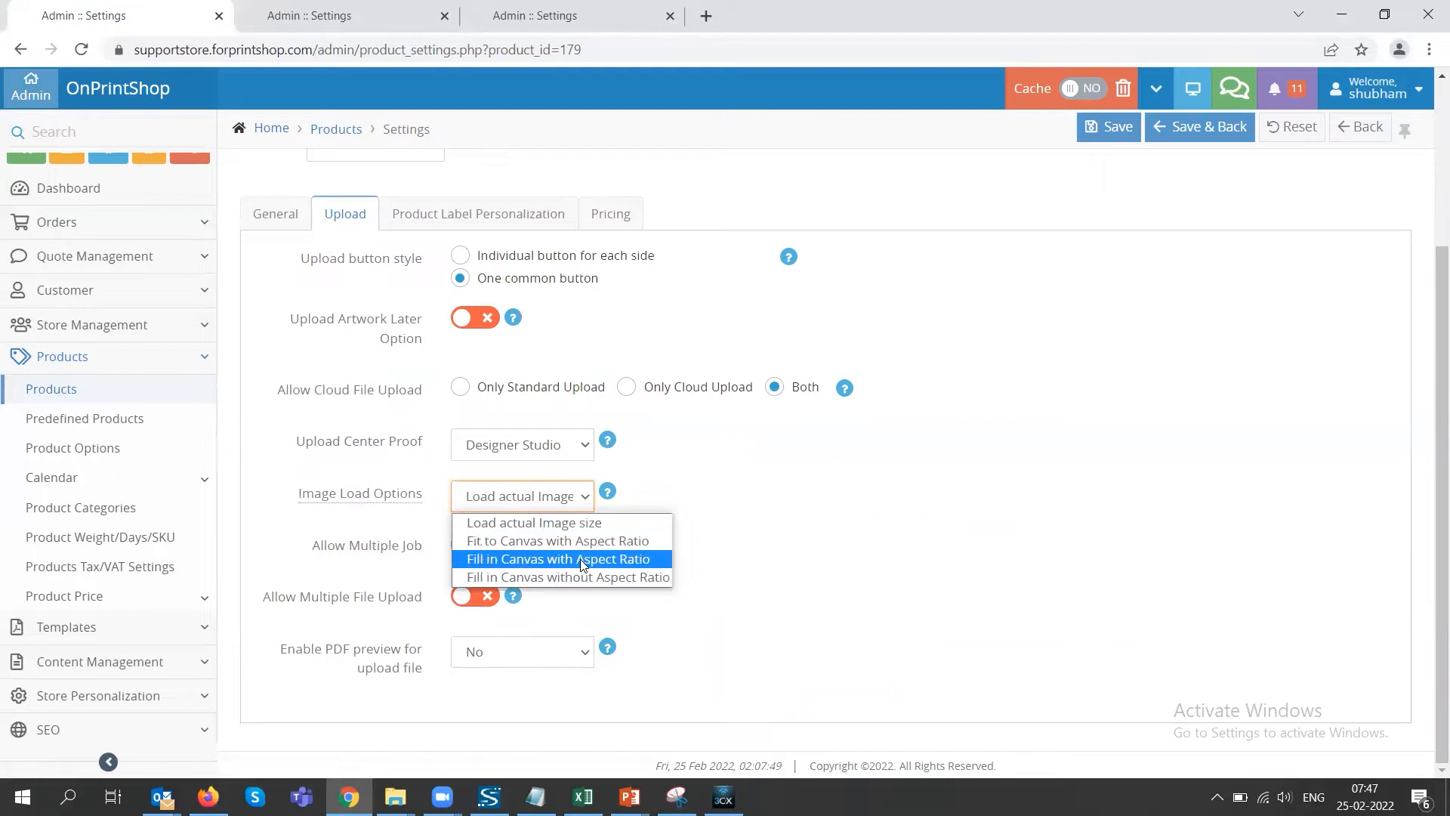
left_click(803, 497)
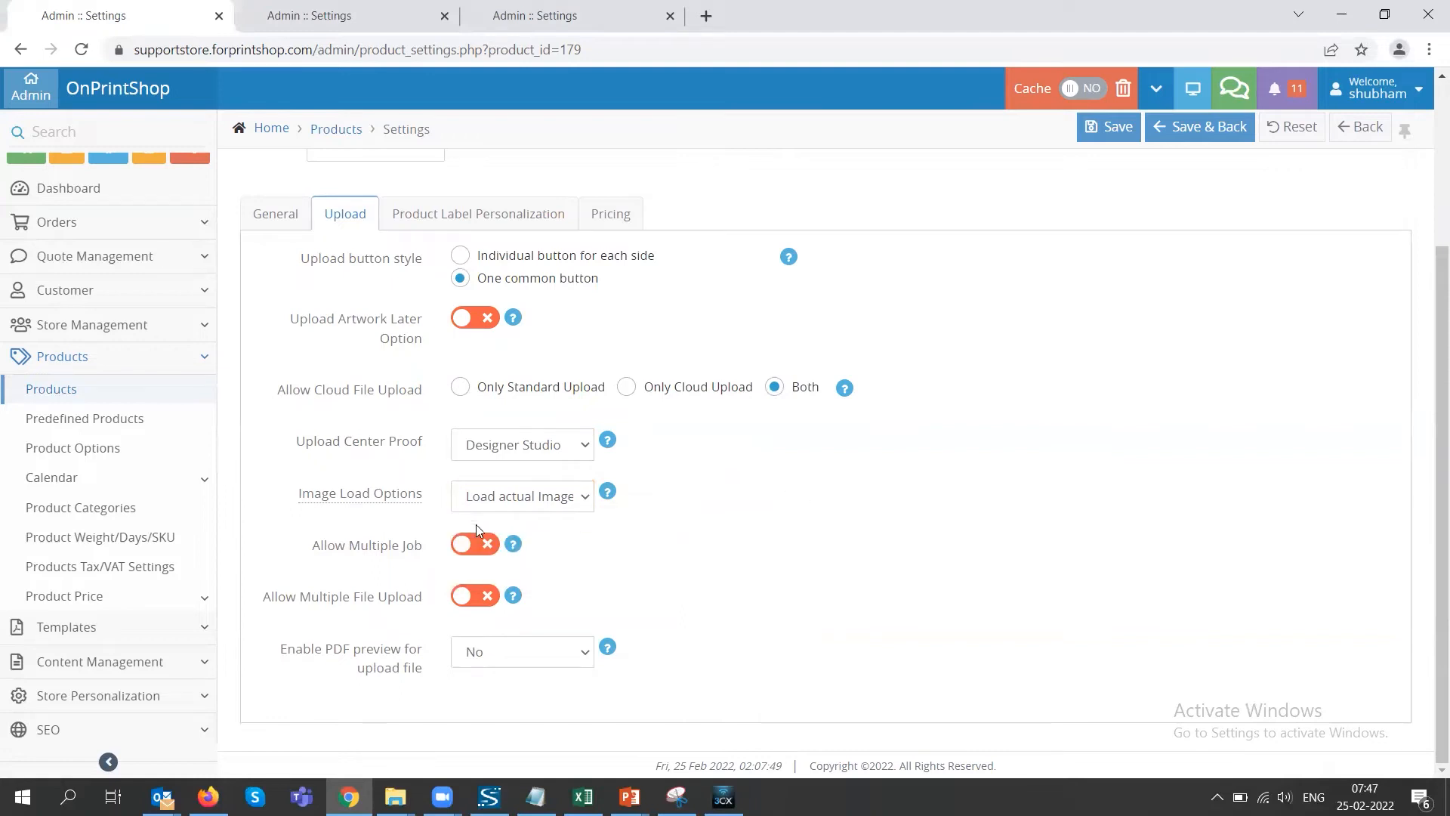
- Try Allow Multiple Job and Allow Multiple File Upload, returning both to off, and view the PDF preview choices
left_click(469, 545)
left_click(469, 545)
left_click(484, 601)
left_click(486, 602)
left_click(508, 659)
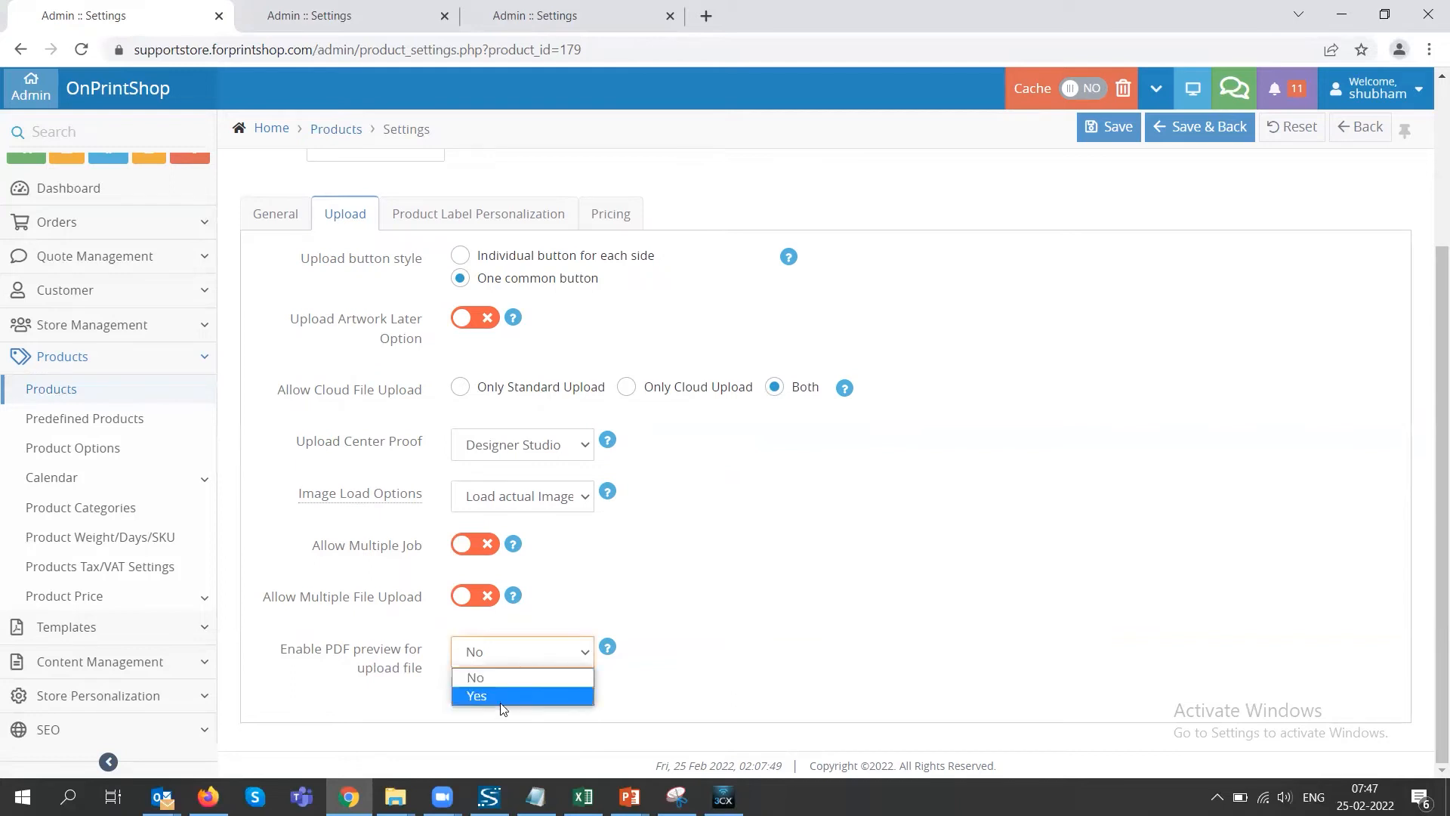
left_click(684, 638)
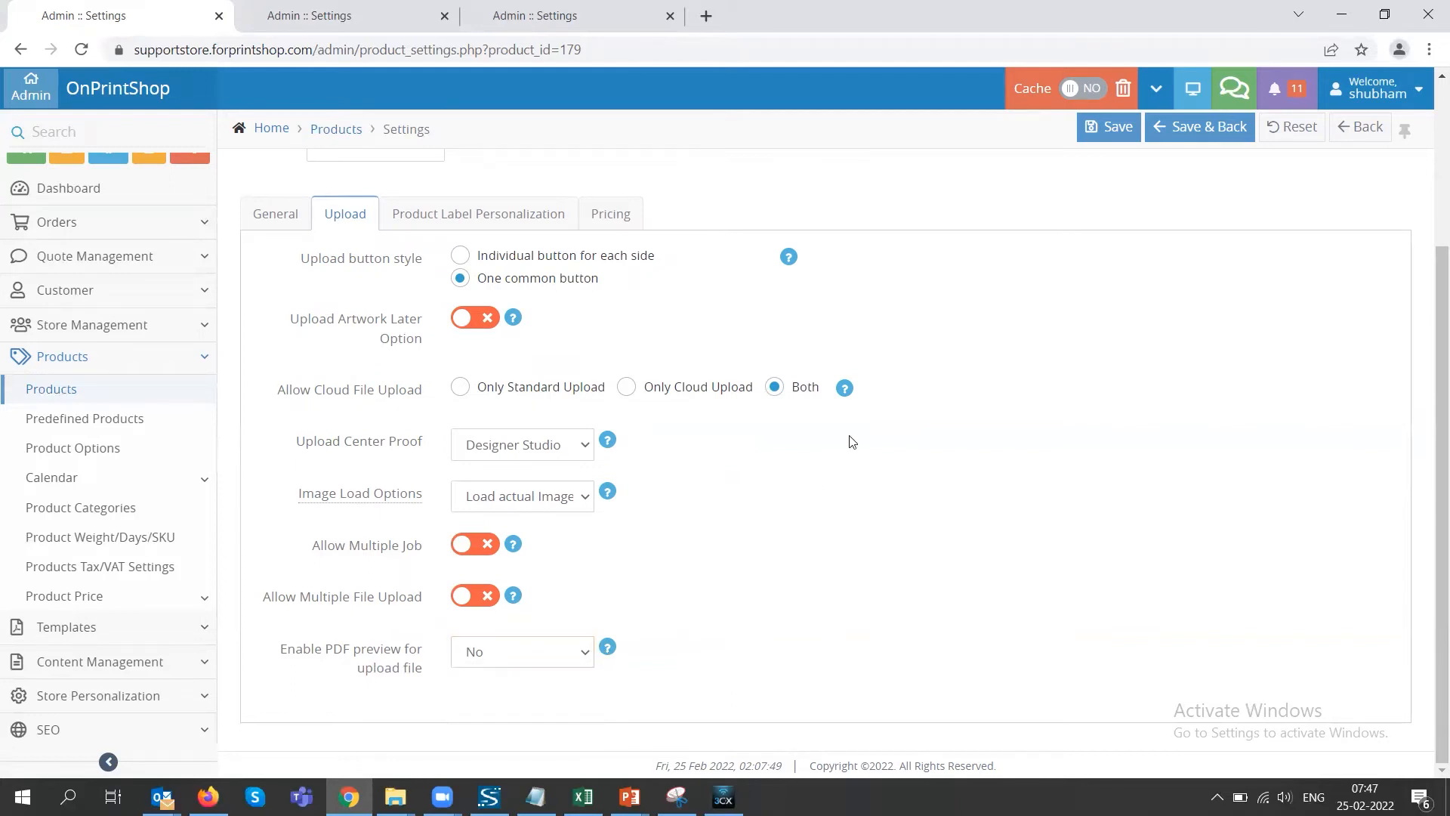
- Examine the product label personalization fields, including the explanations for the size, quantity and browse design labels
scroll(812, 486, "up", 2)
scroll(813, 486, "up", 2)
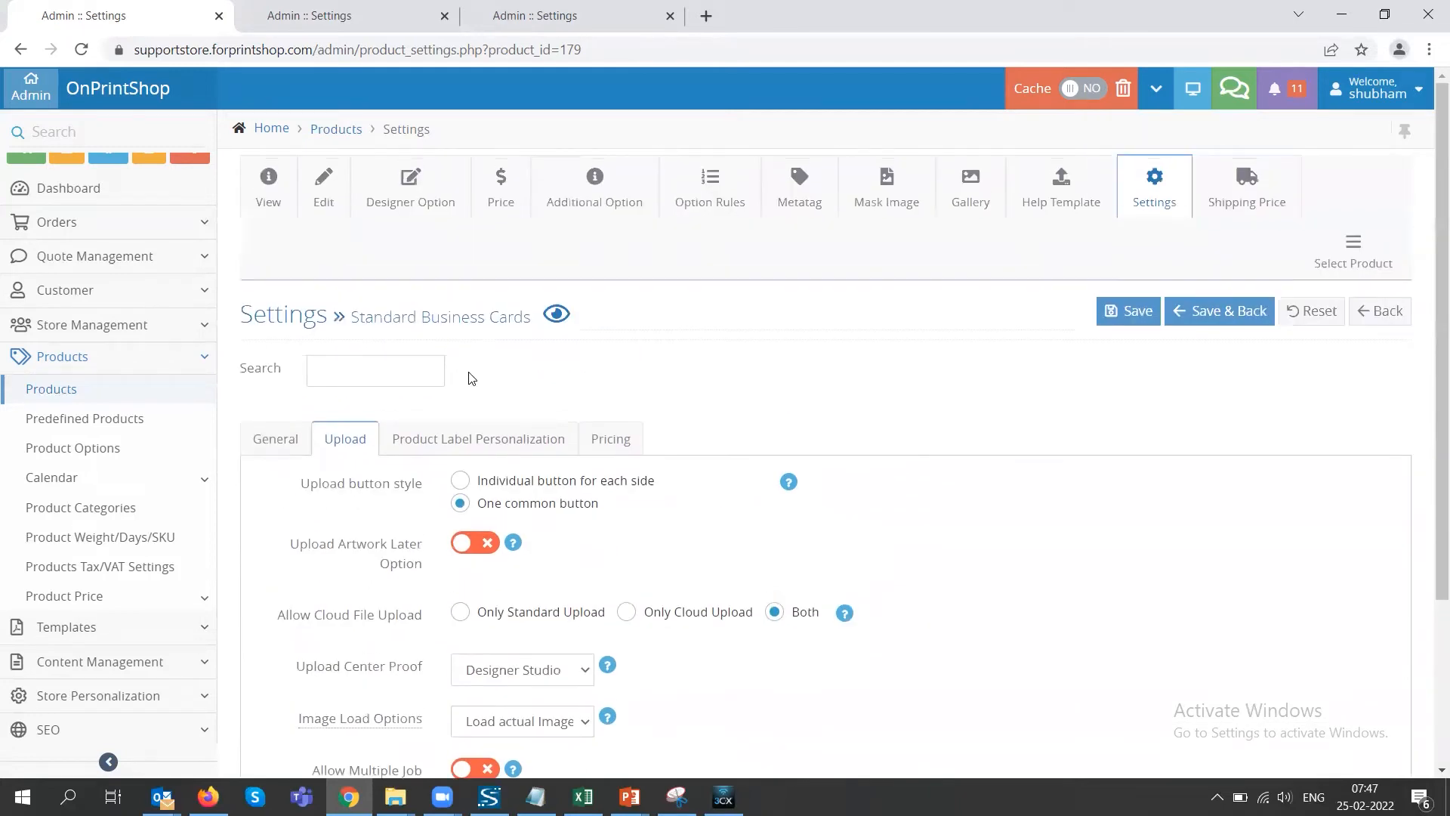
left_click(507, 451)
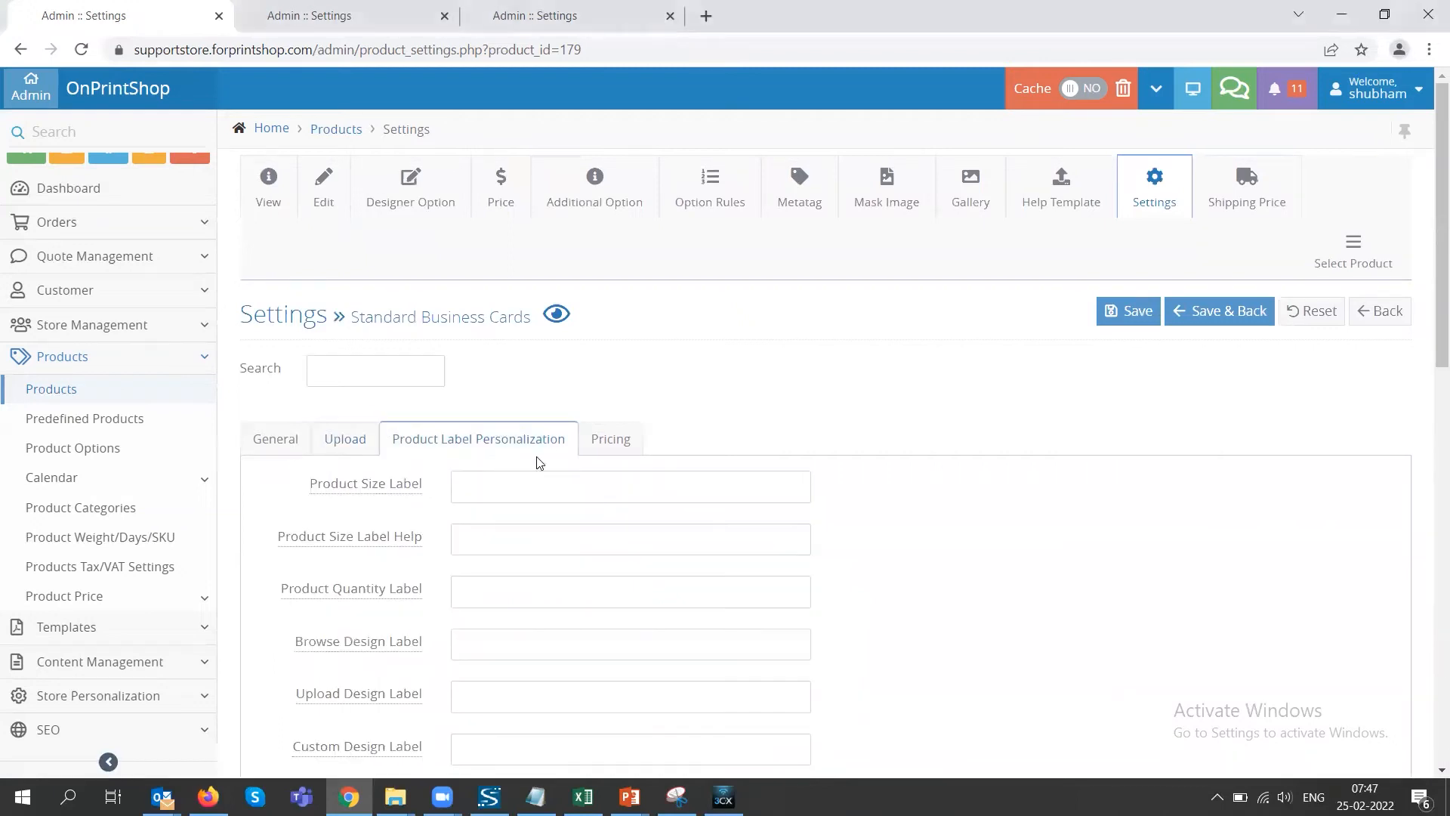
scroll(537, 459, "down", 1)
left_click_drag(307, 392, 397, 392)
left_click(479, 394)
mouse_move(408, 404)
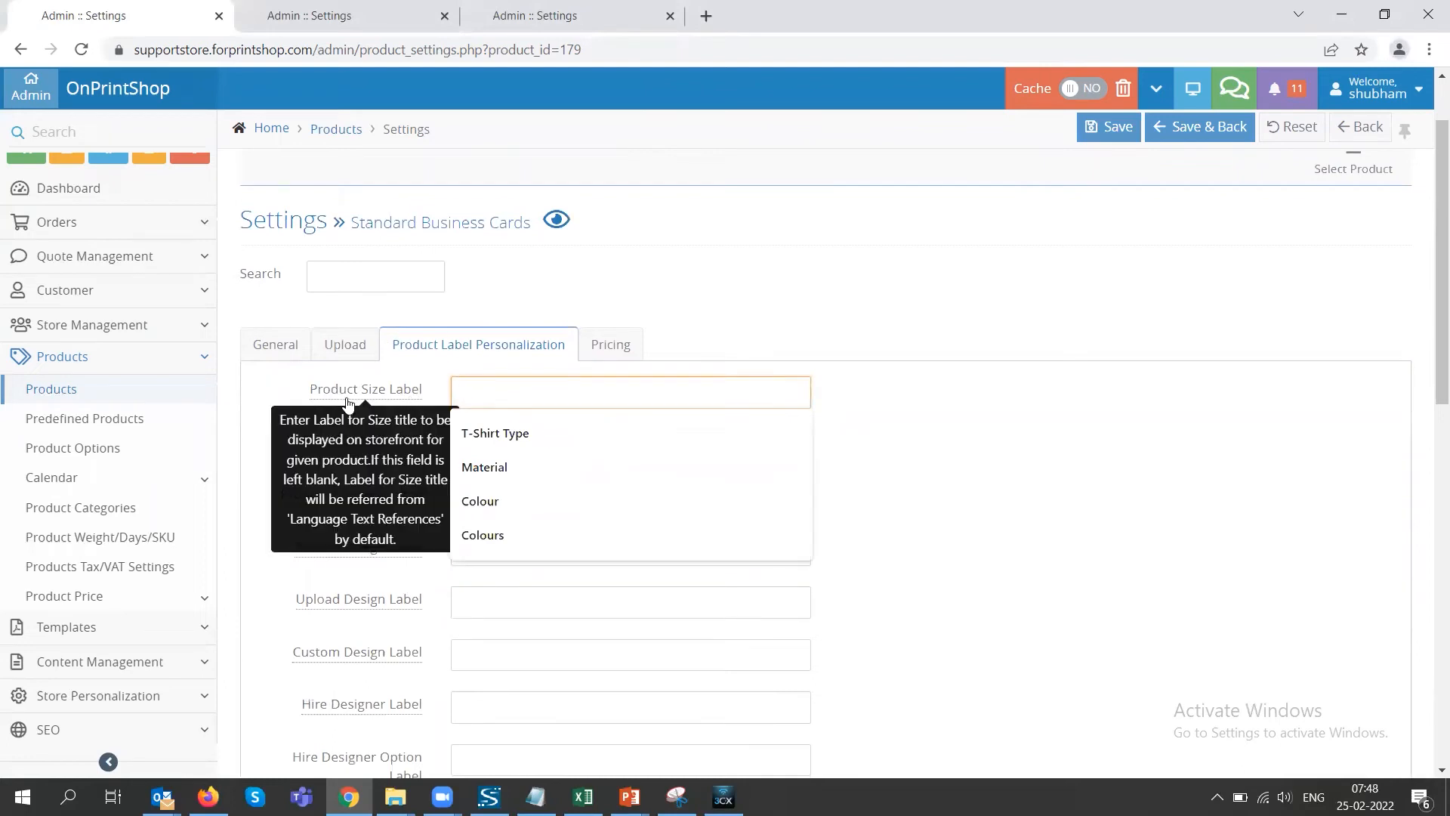
mouse_move(357, 452)
left_click(391, 468)
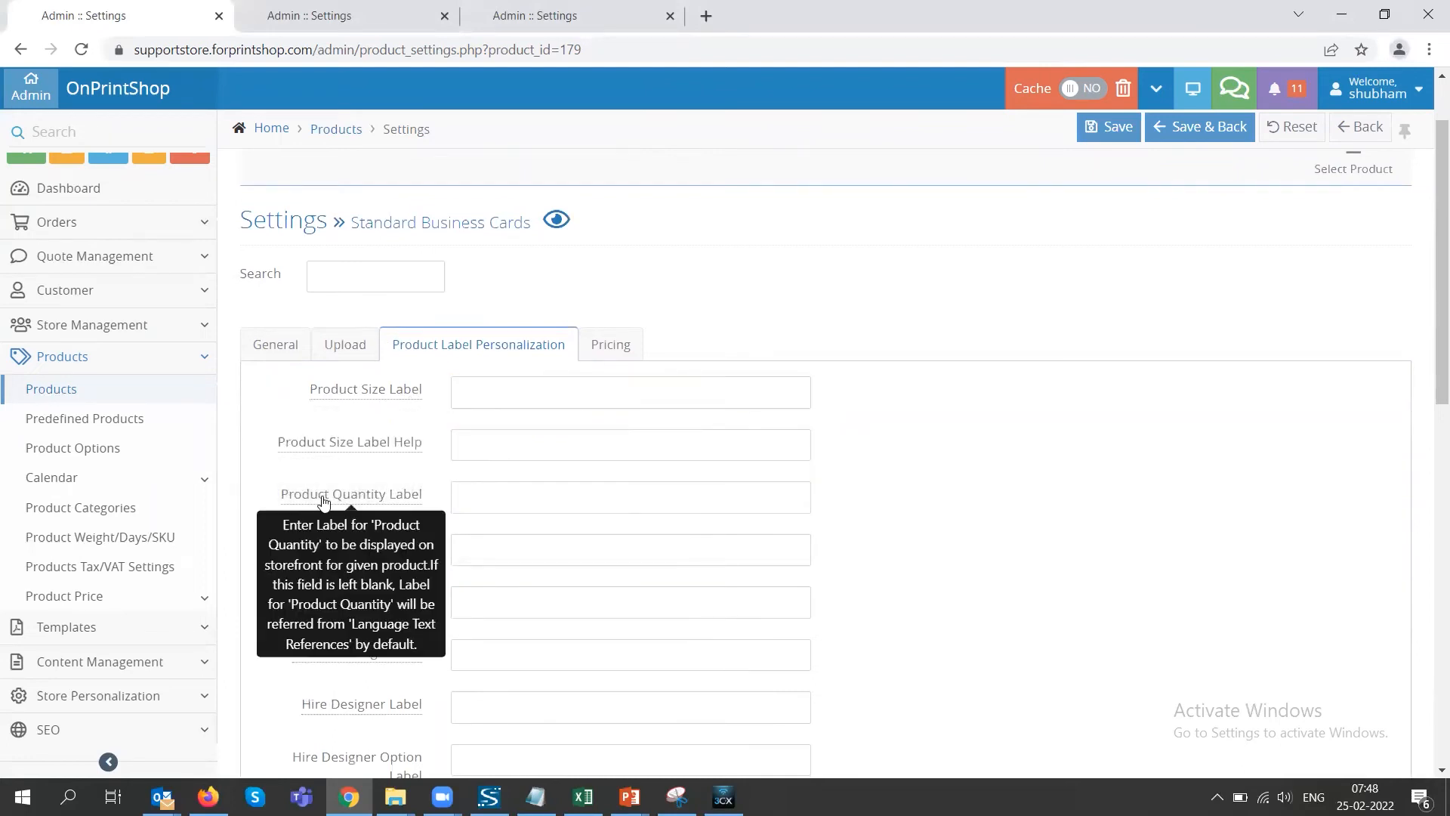
left_click(474, 493)
mouse_move(363, 578)
left_click(486, 549)
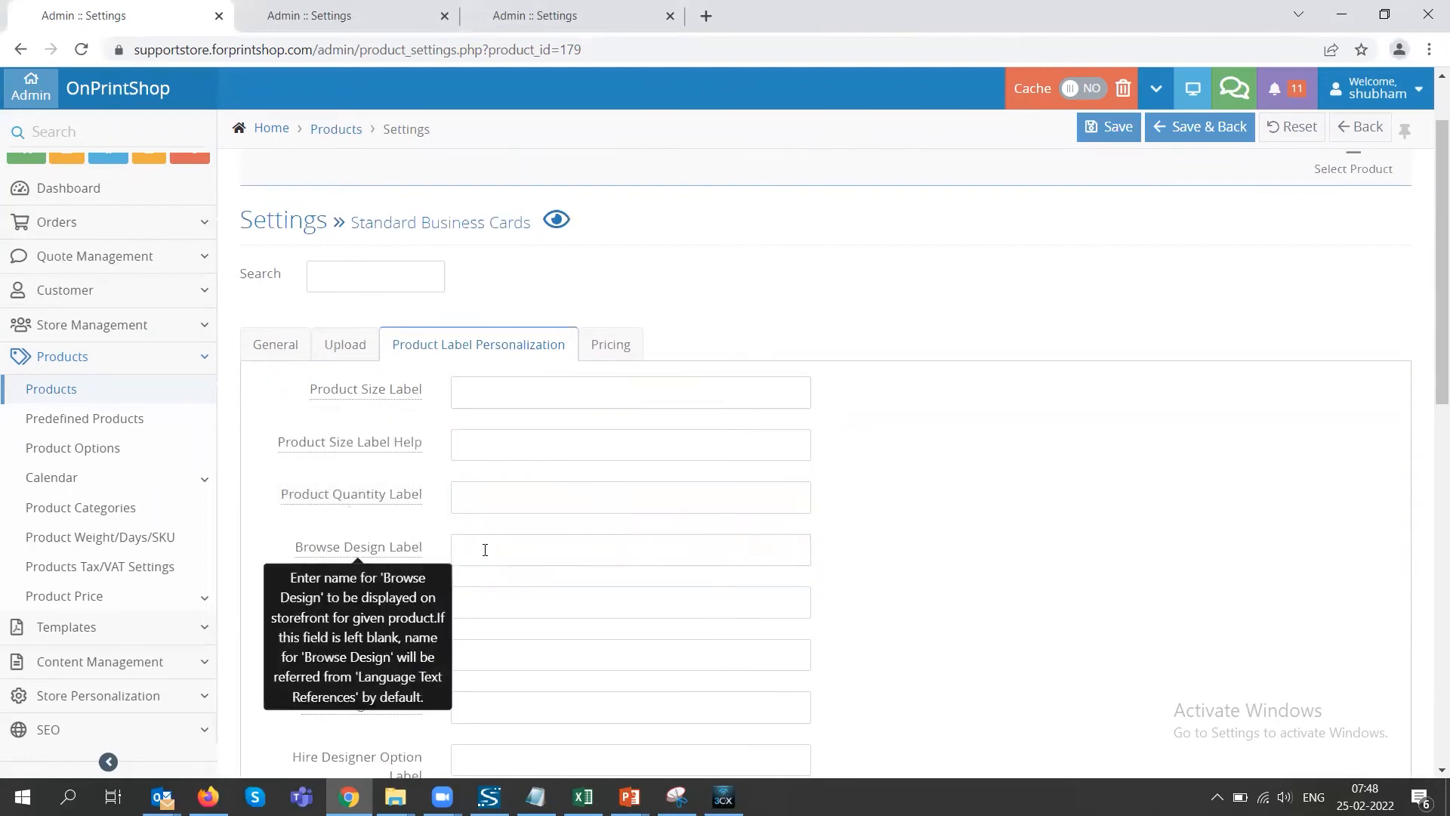
scroll(451, 498, "down", 3)
left_click(468, 411)
scroll(666, 490, "up", 4)
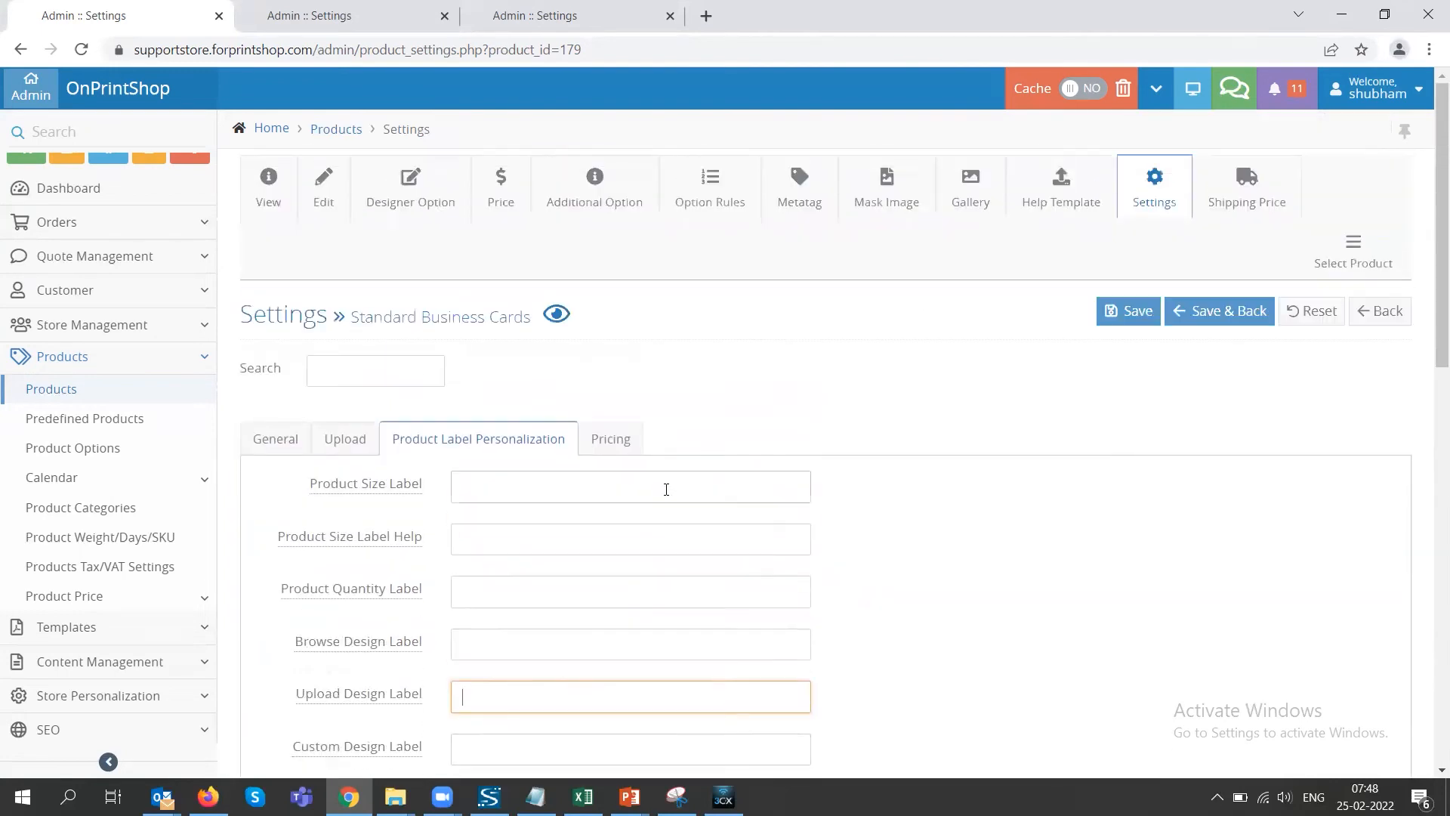
- Open the product's pricing settings and examine Setup Cost, Apply Setup Cost and Hire Designer Cost with their explanations
left_click(606, 441)
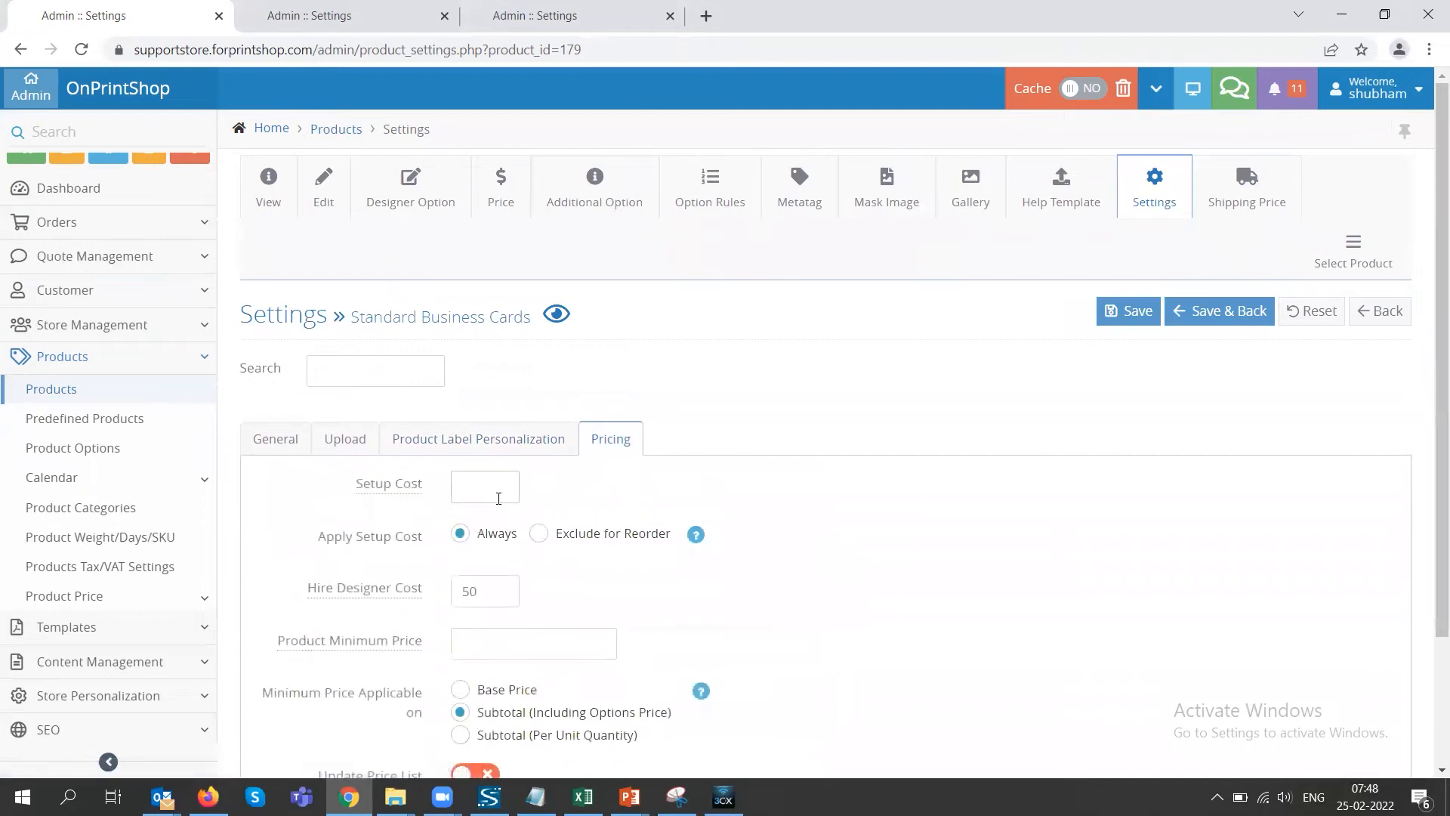
scroll(498, 499, "down", 2)
mouse_move(376, 332)
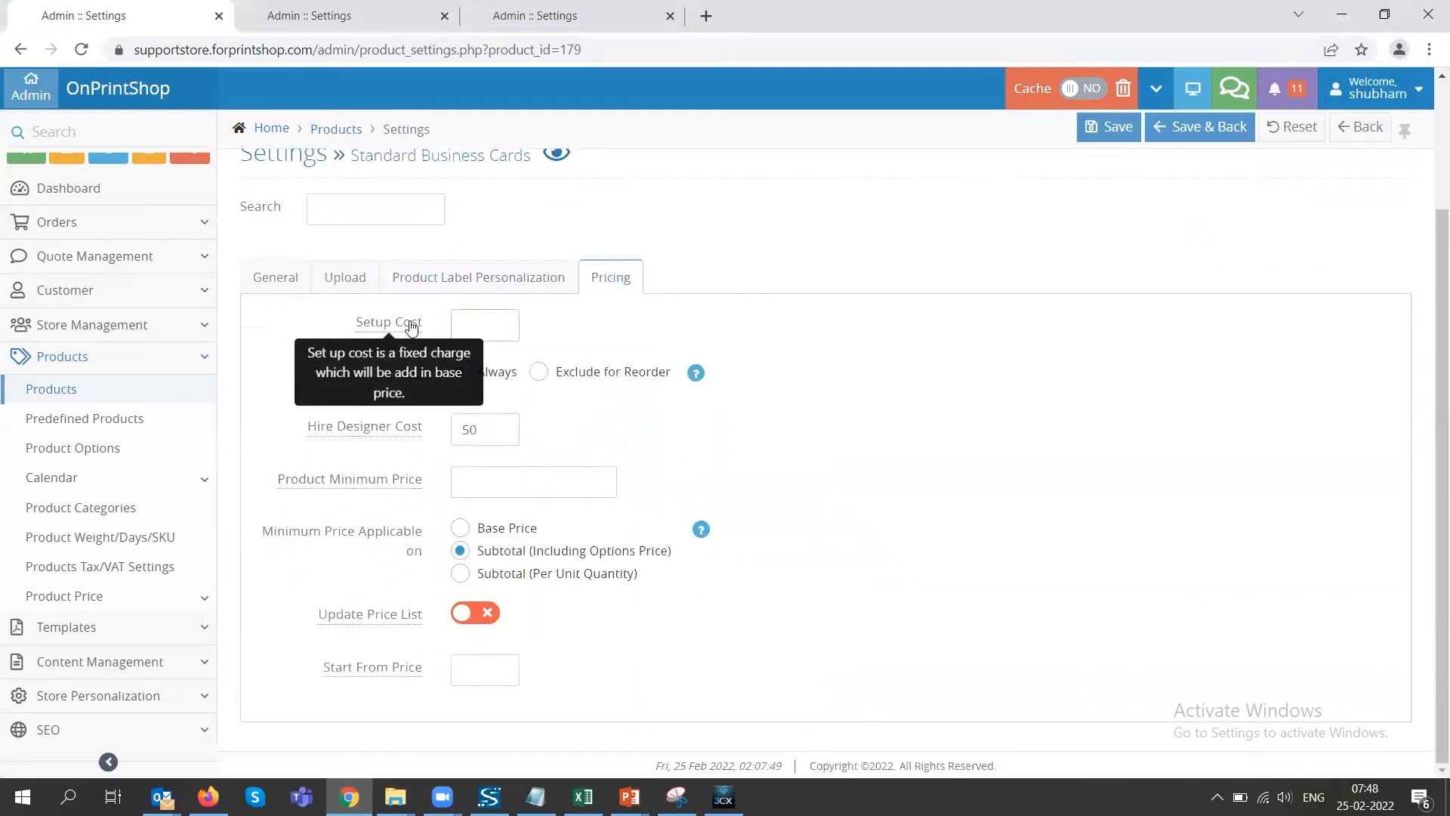
left_click(467, 325)
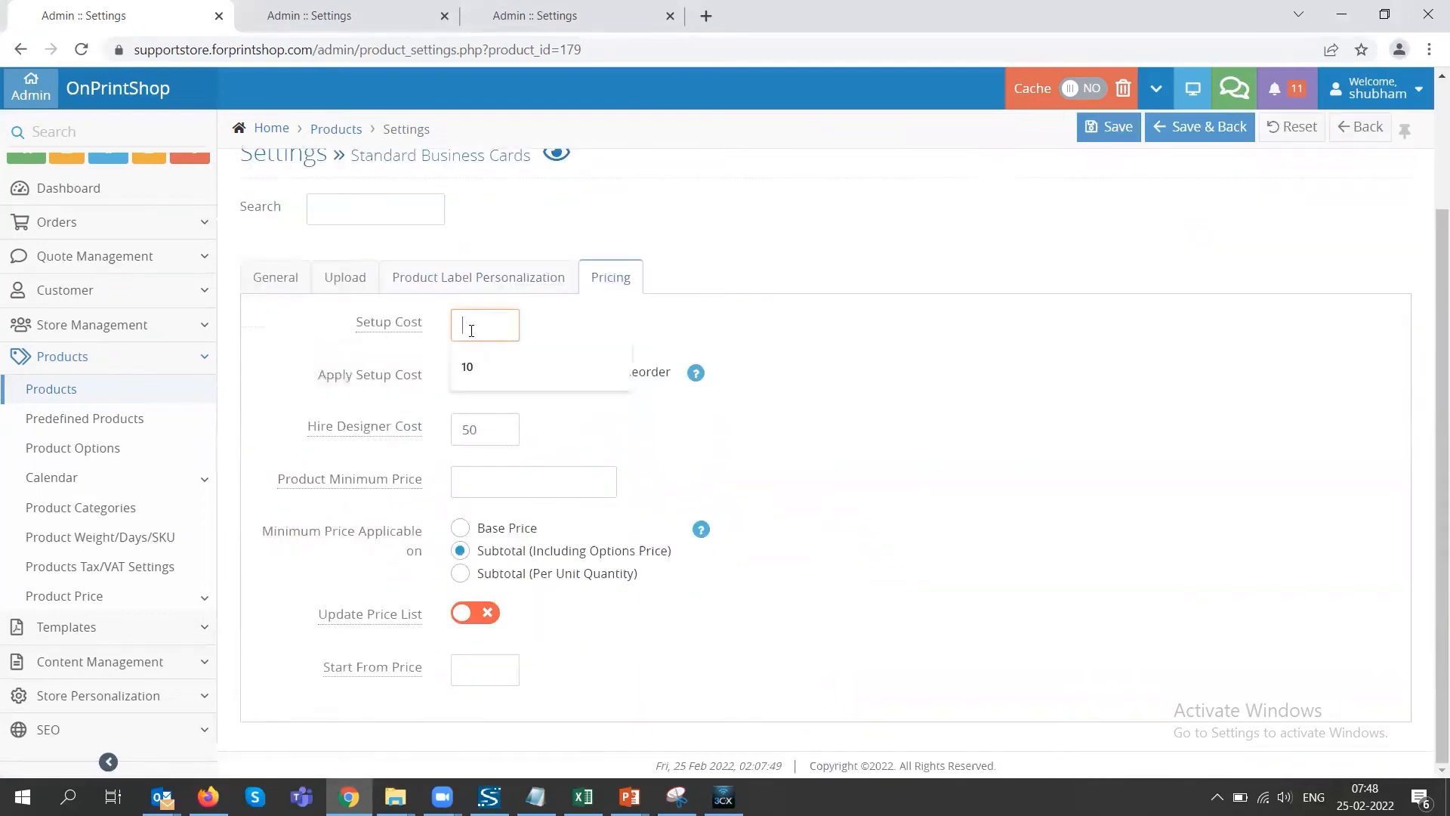
left_click(320, 384)
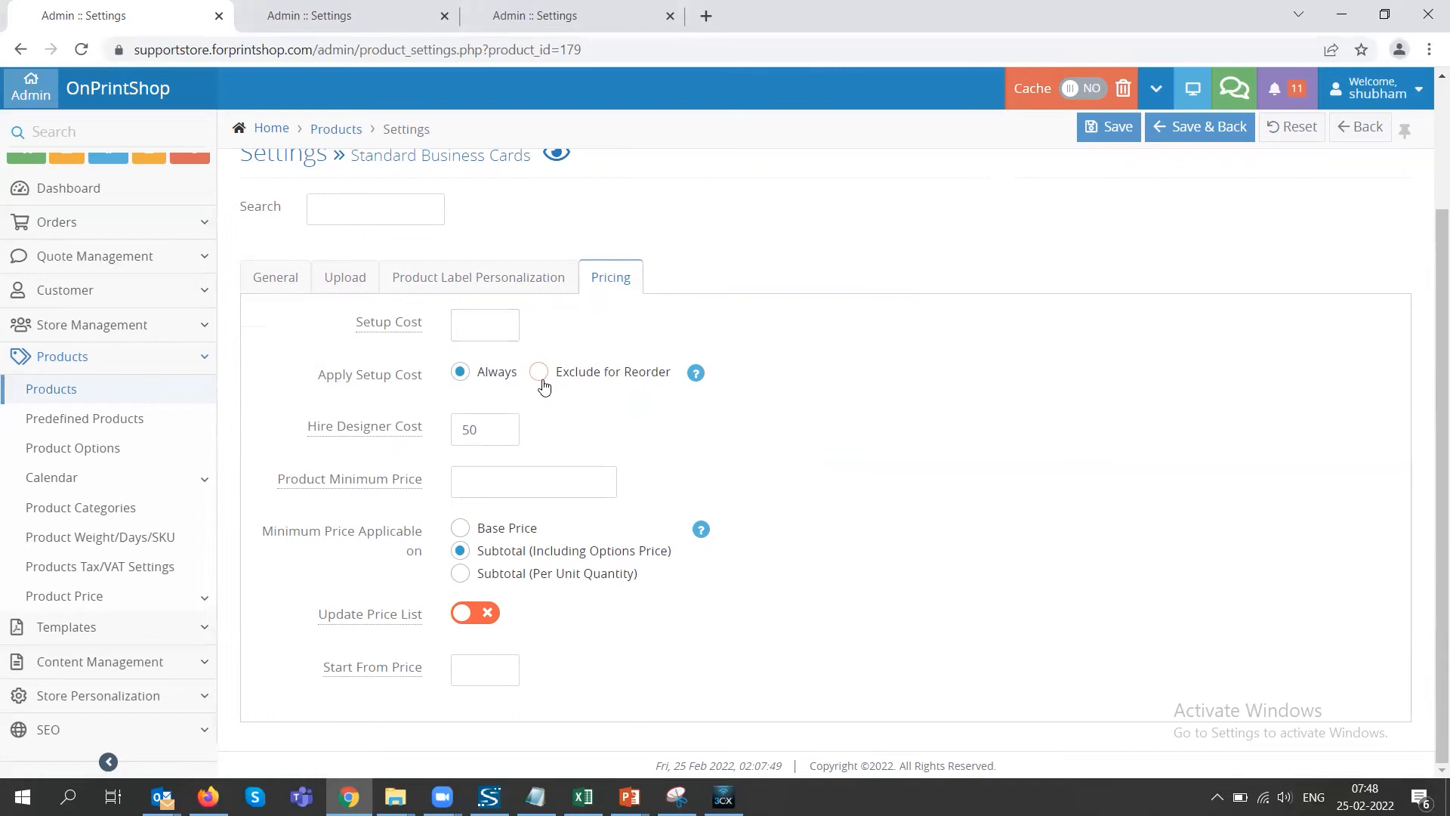
mouse_move(400, 432)
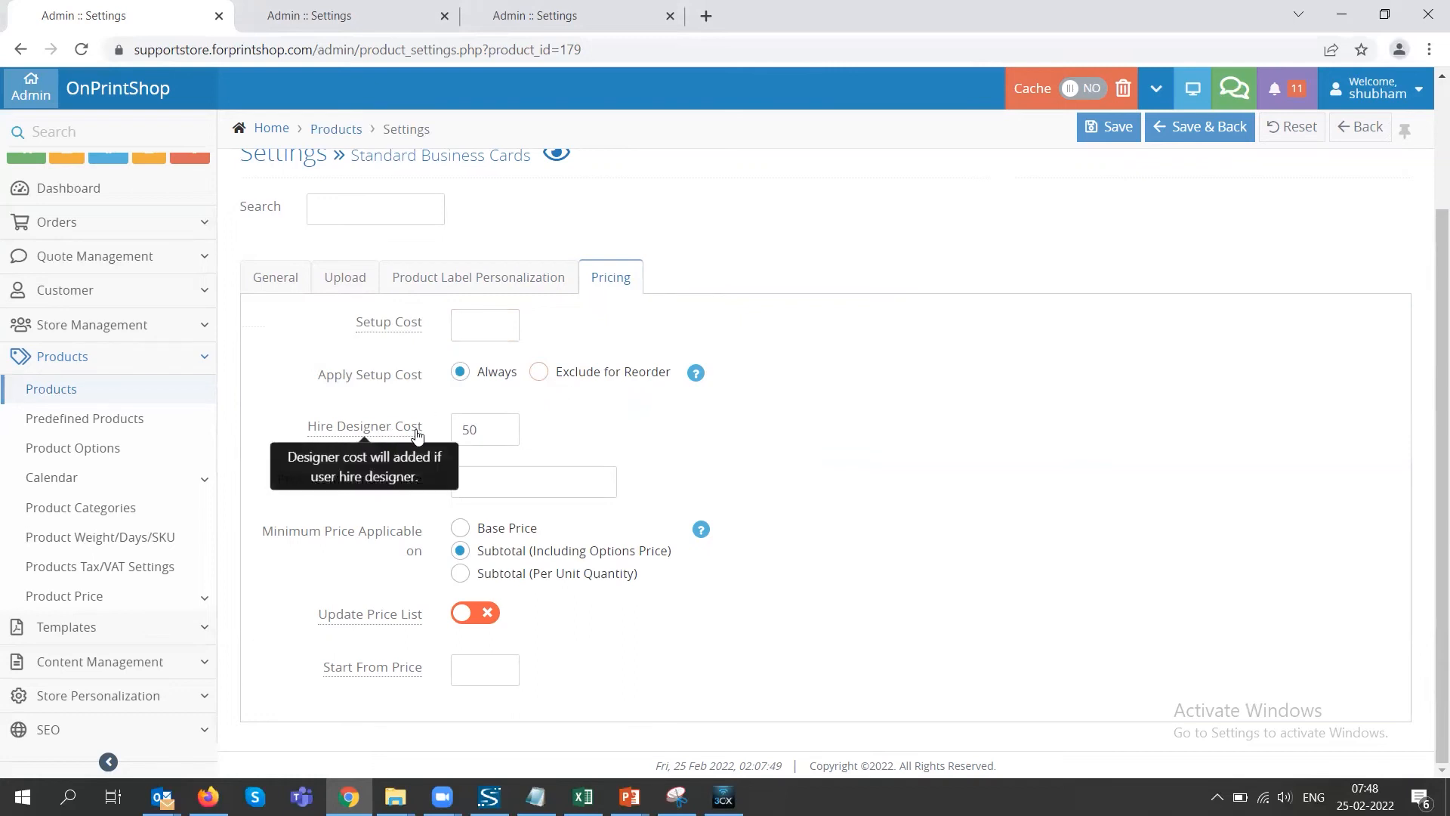
left_click(484, 431)
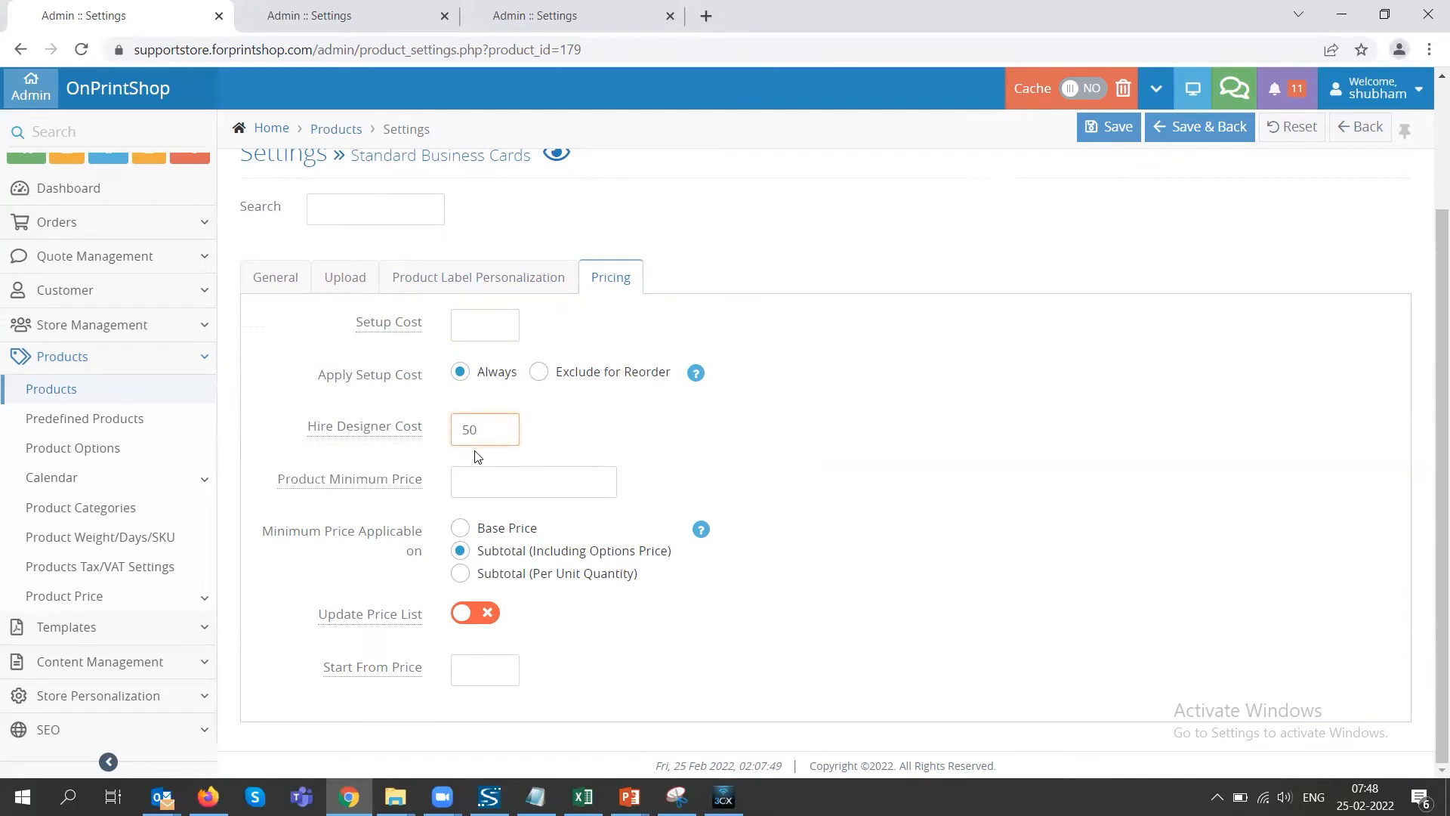
- Examine the Product Minimum Price field and the help for Minimum Price Applicable on
left_click(506, 487)
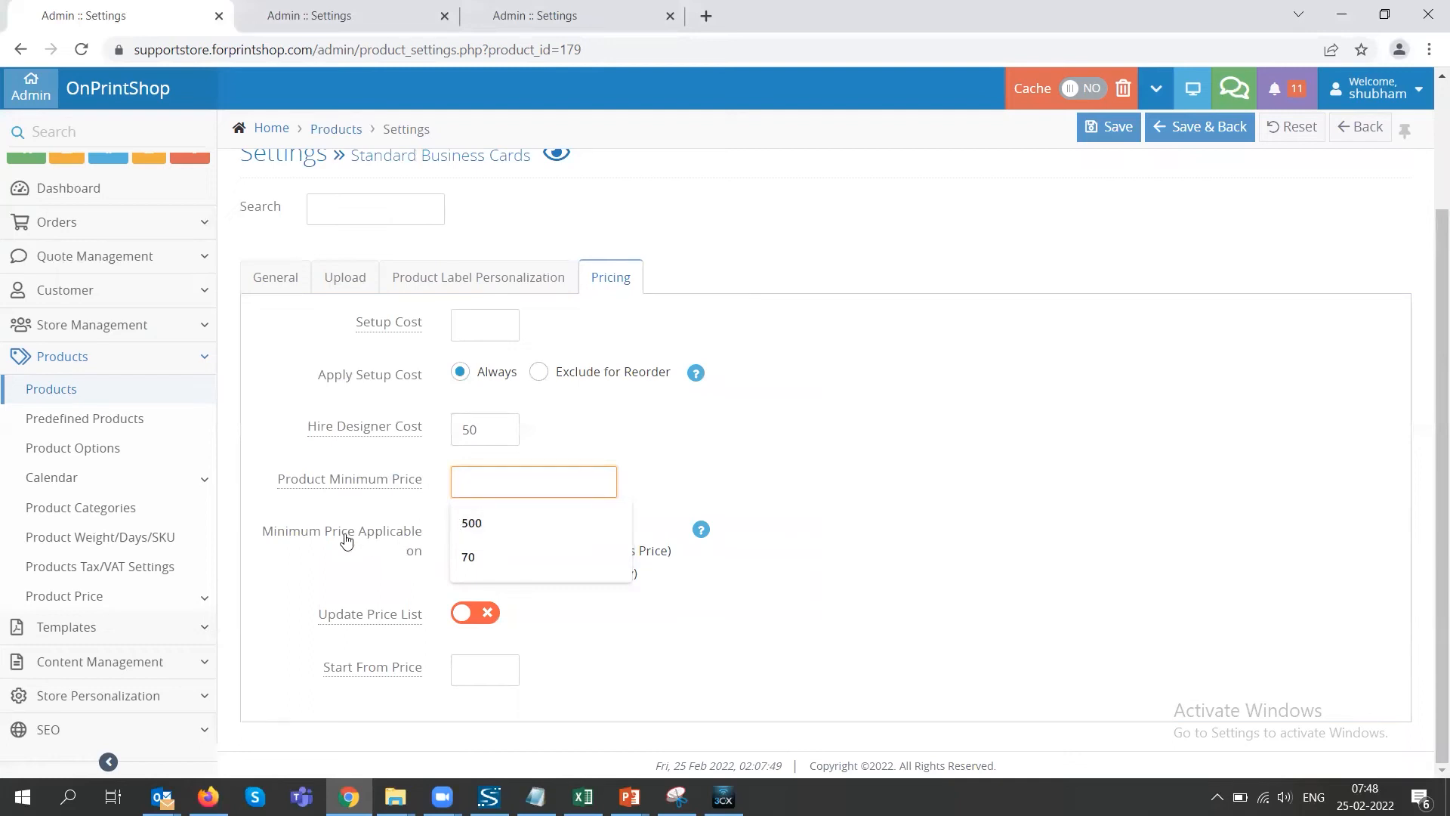
left_click(359, 566)
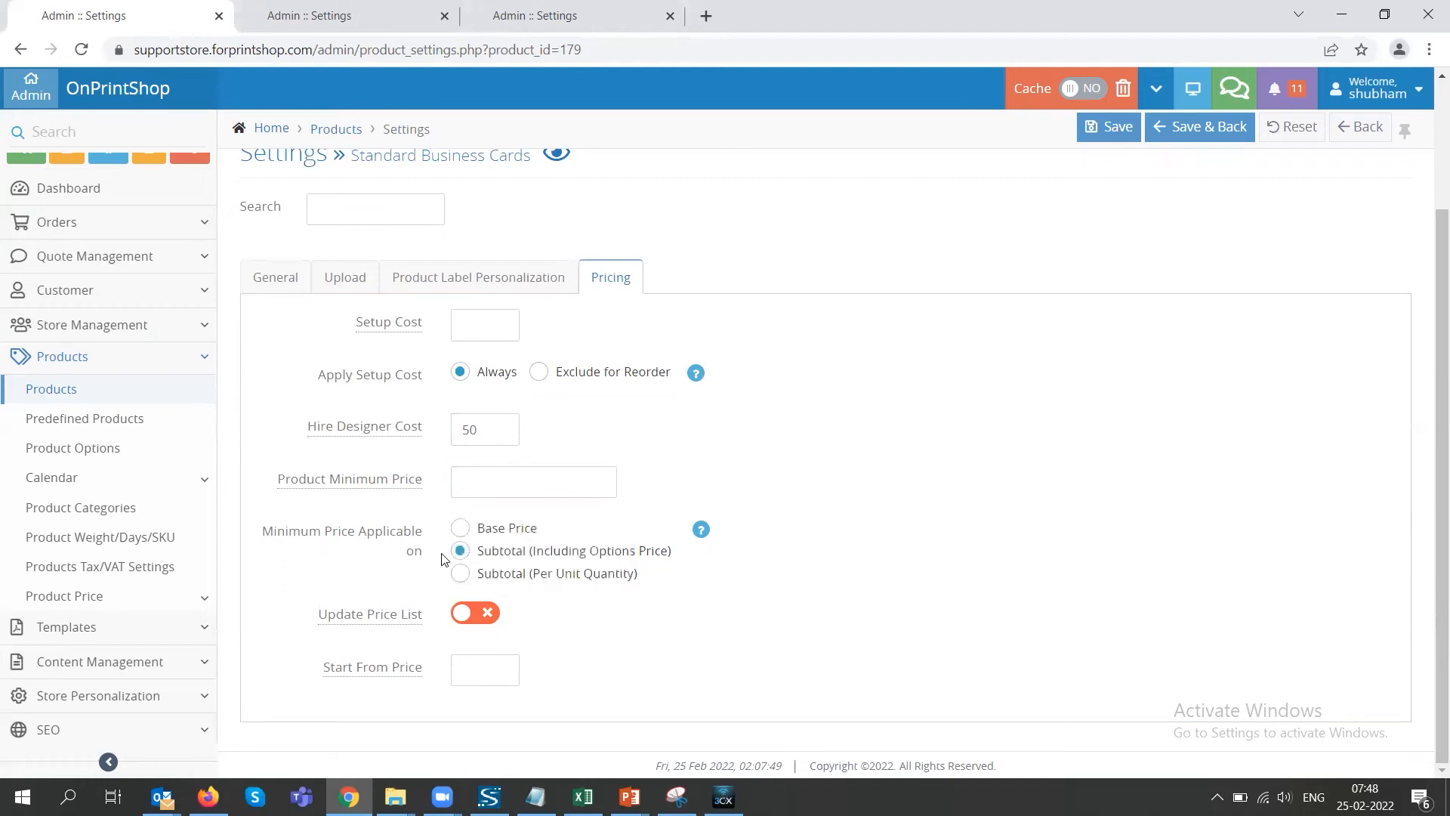
left_click_drag(263, 535, 423, 538)
left_click(699, 532)
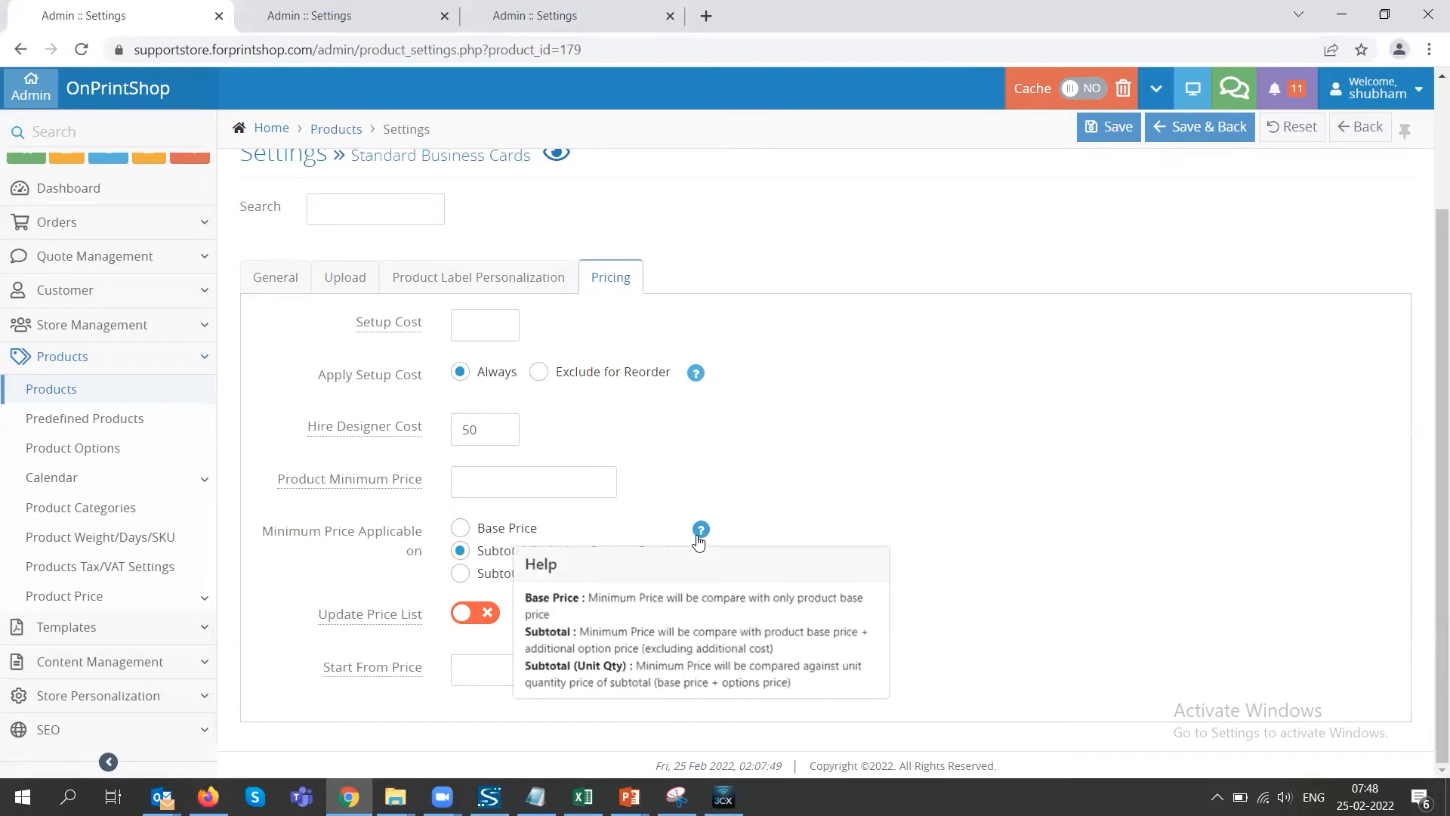
- Try Update Price List, returning it to off, and view the Start From Price field
mouse_move(387, 619)
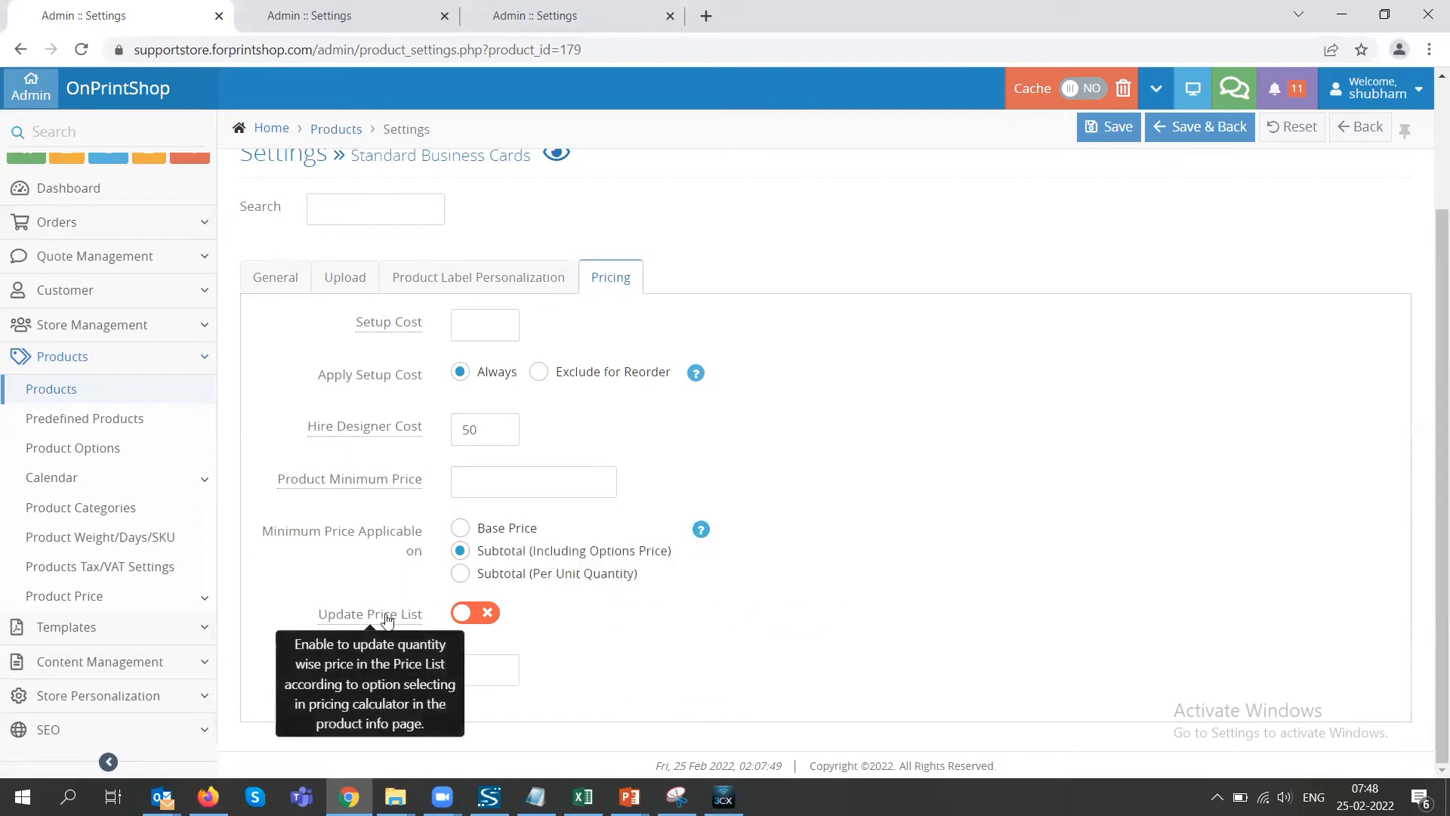
left_click(471, 620)
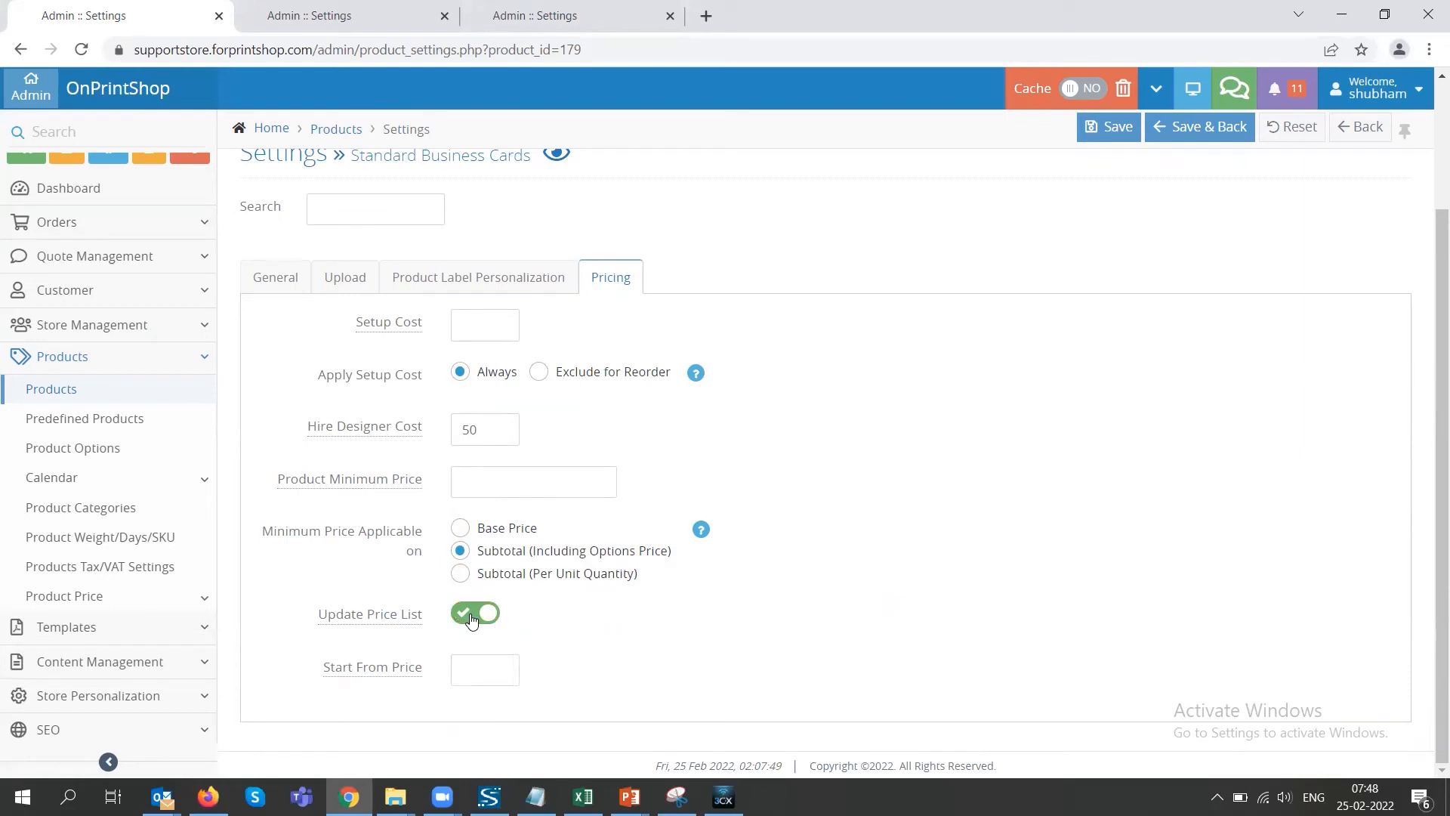
left_click(472, 620)
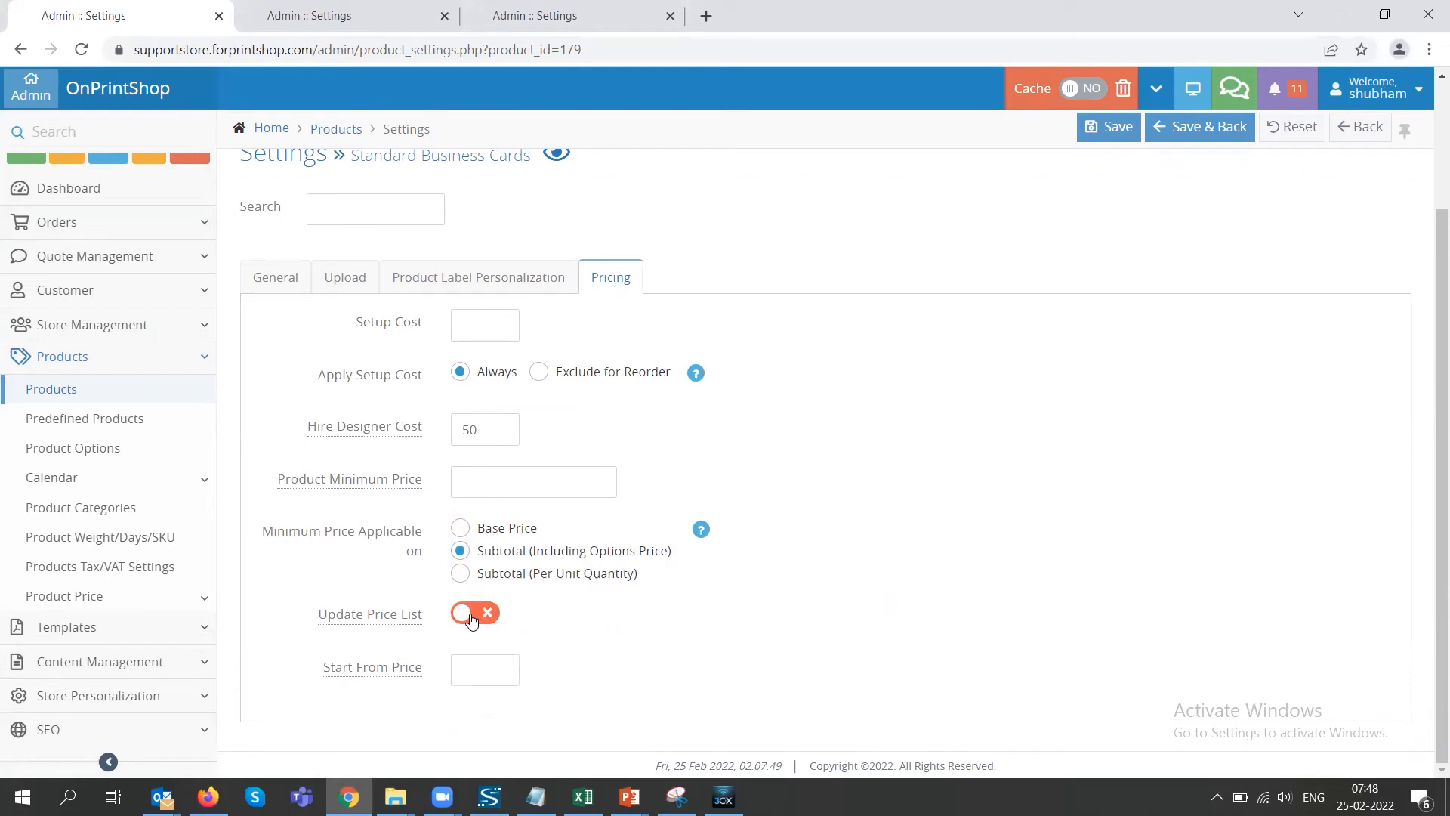
left_click(498, 671)
left_click(602, 678)
- Switch to the Full Colour NCR Books settings and view the choices for Price Calculation for CSV/Excel Records
key("ctrl+Tab")
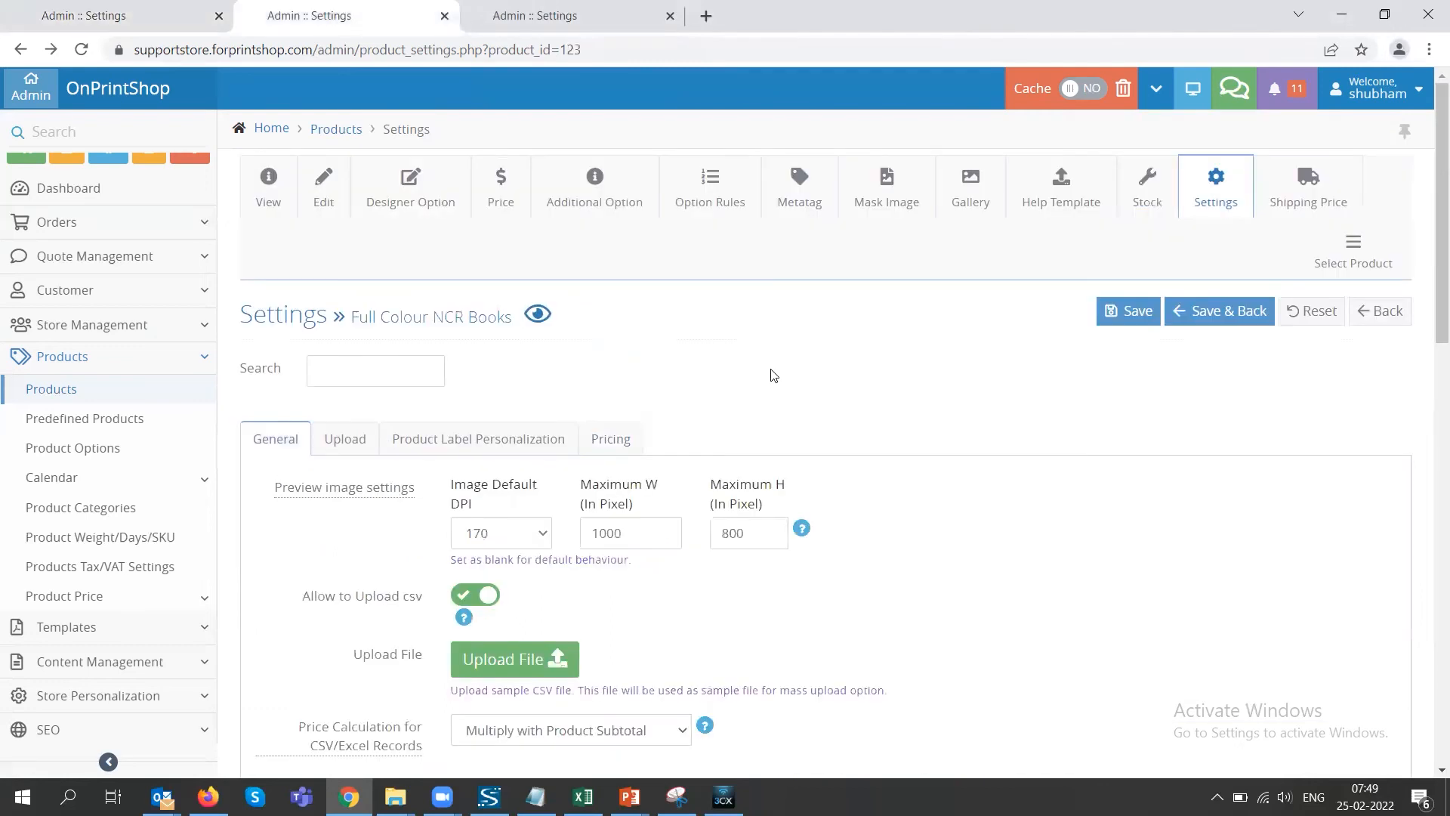
scroll(466, 402, "down", 3)
scroll(356, 388, "up", 2)
scroll(346, 372, "down", 3)
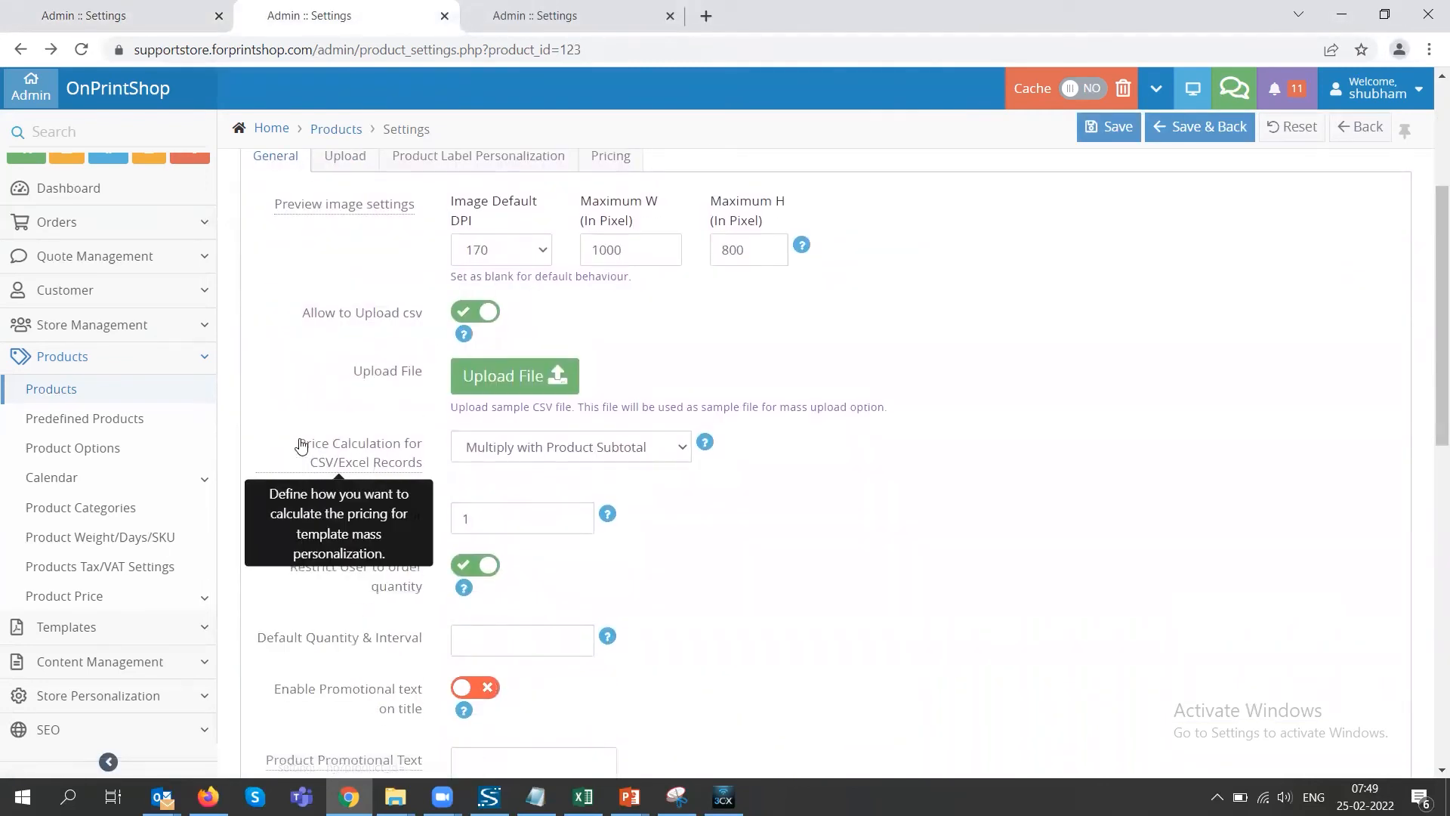
left_click_drag(297, 440, 435, 476)
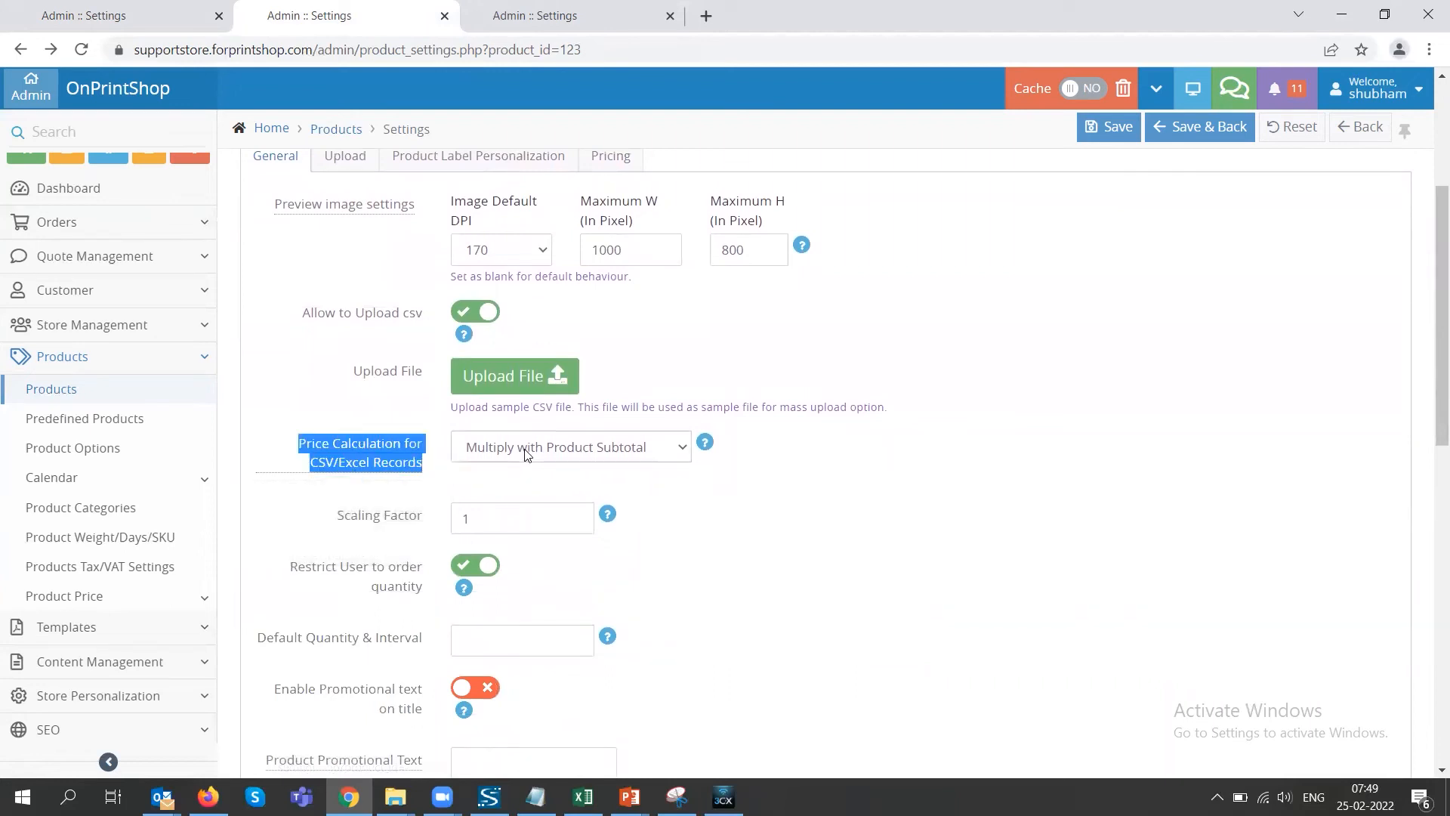
left_click(587, 451)
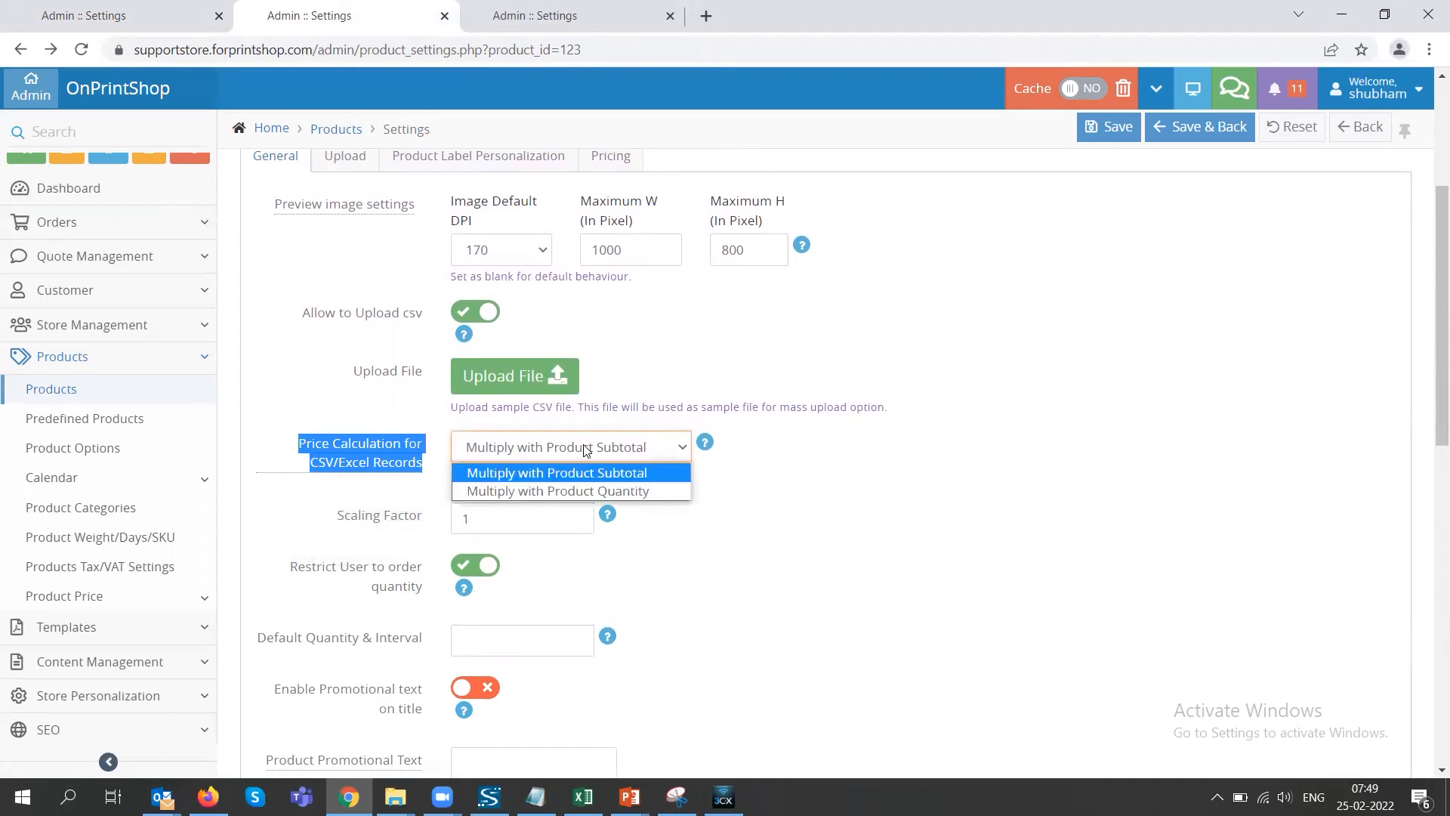
- Examine the Restrict User to order quantity setting of the Full Colour NCR Books product
scroll(331, 390, "down", 3)
left_click_drag(297, 377, 446, 407)
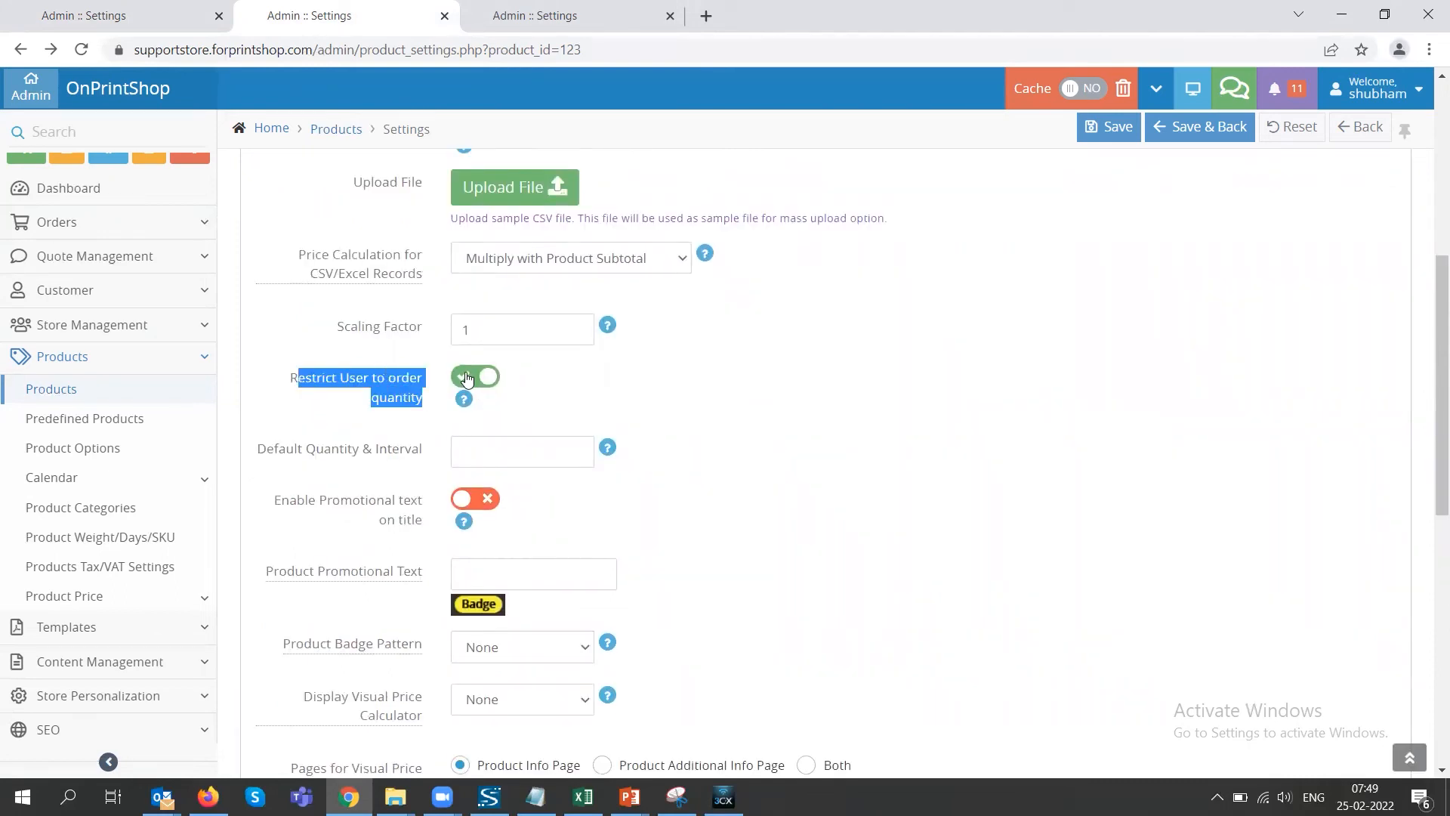
left_click(578, 394)
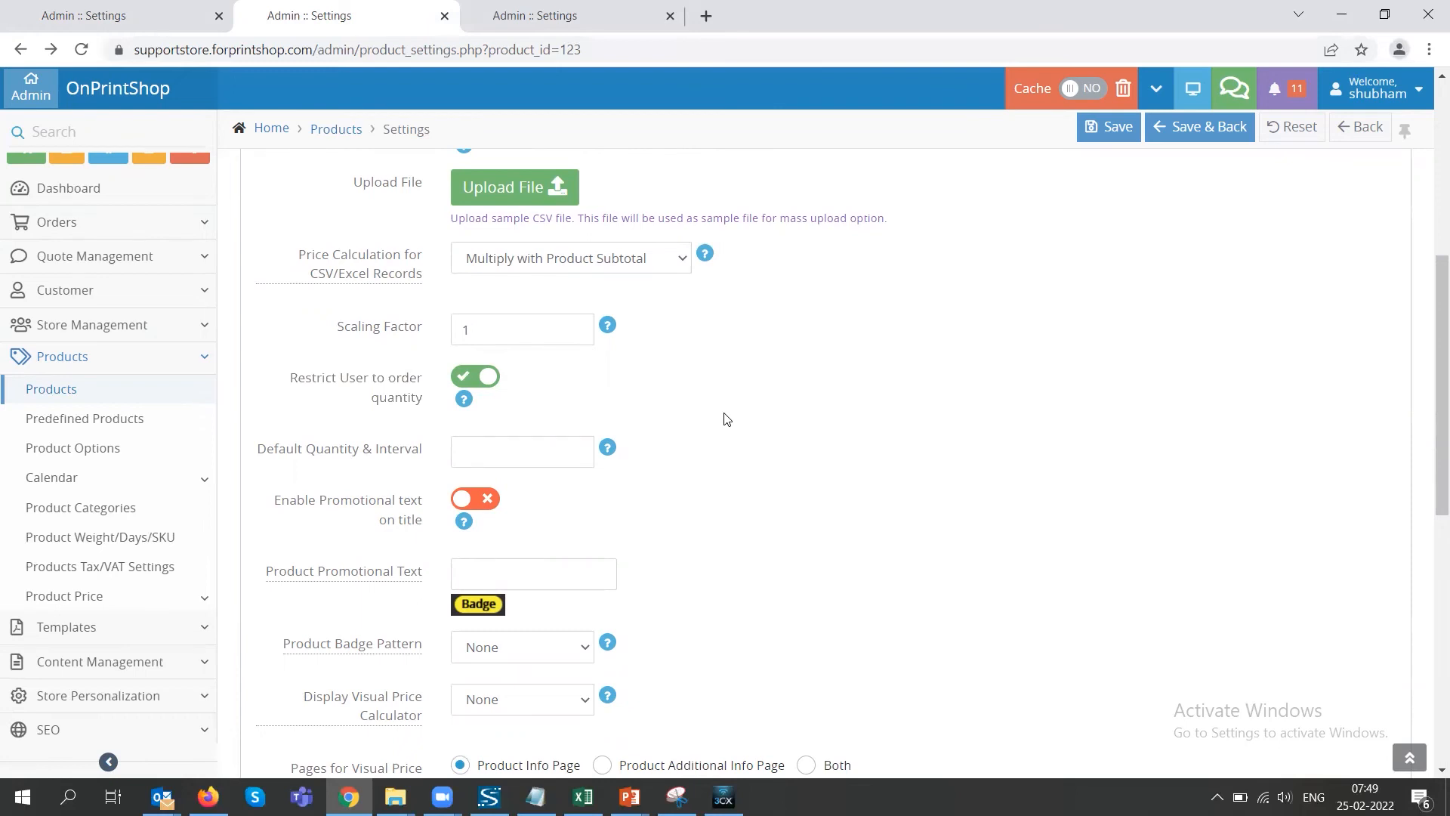
- View the choices for Multiple Quantity Input in the general settings, keeping it at No
scroll(727, 419, "down", 8)
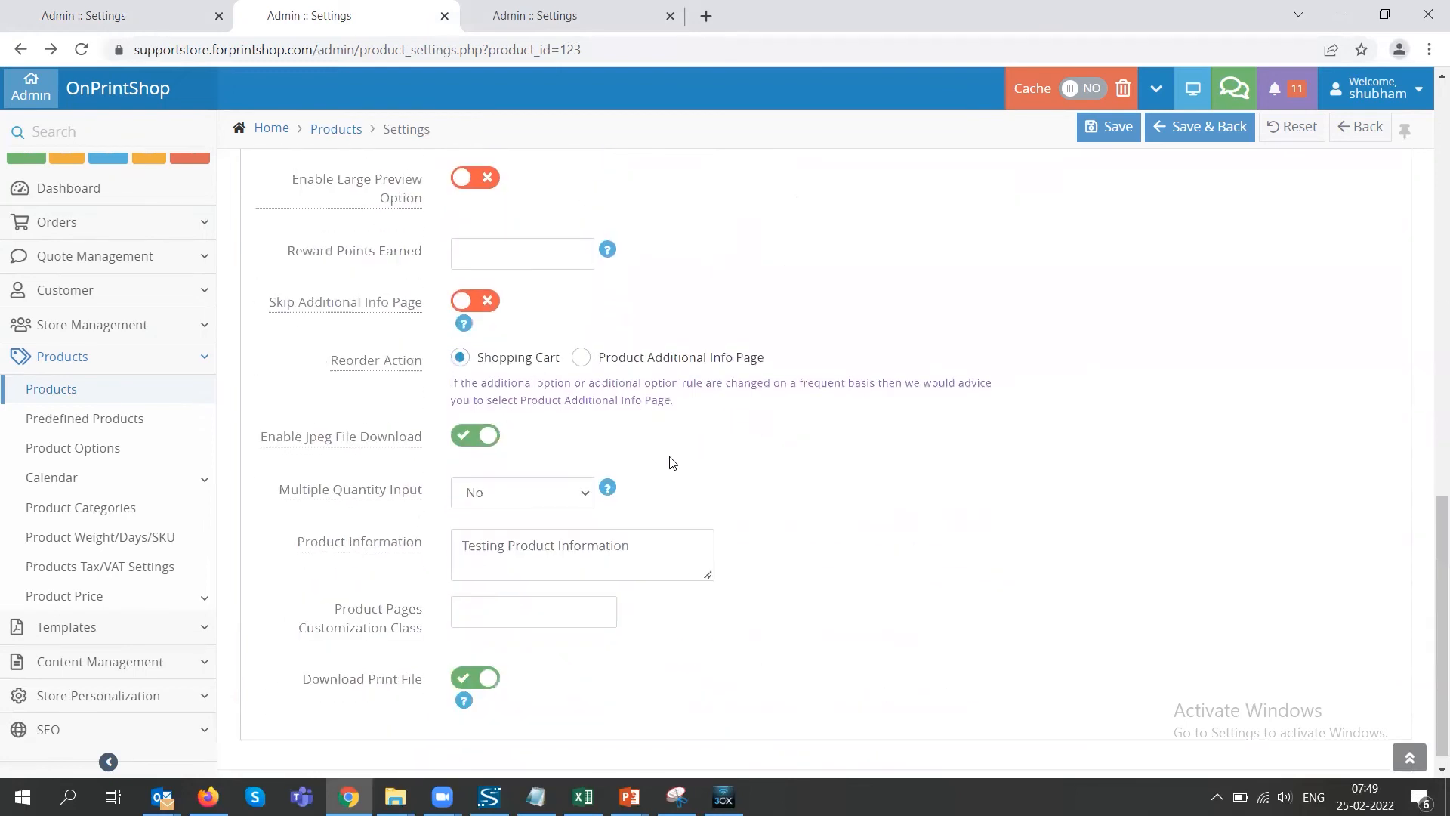
scroll(672, 463, "down", 1)
left_click_drag(424, 472, 279, 472)
left_click(483, 478)
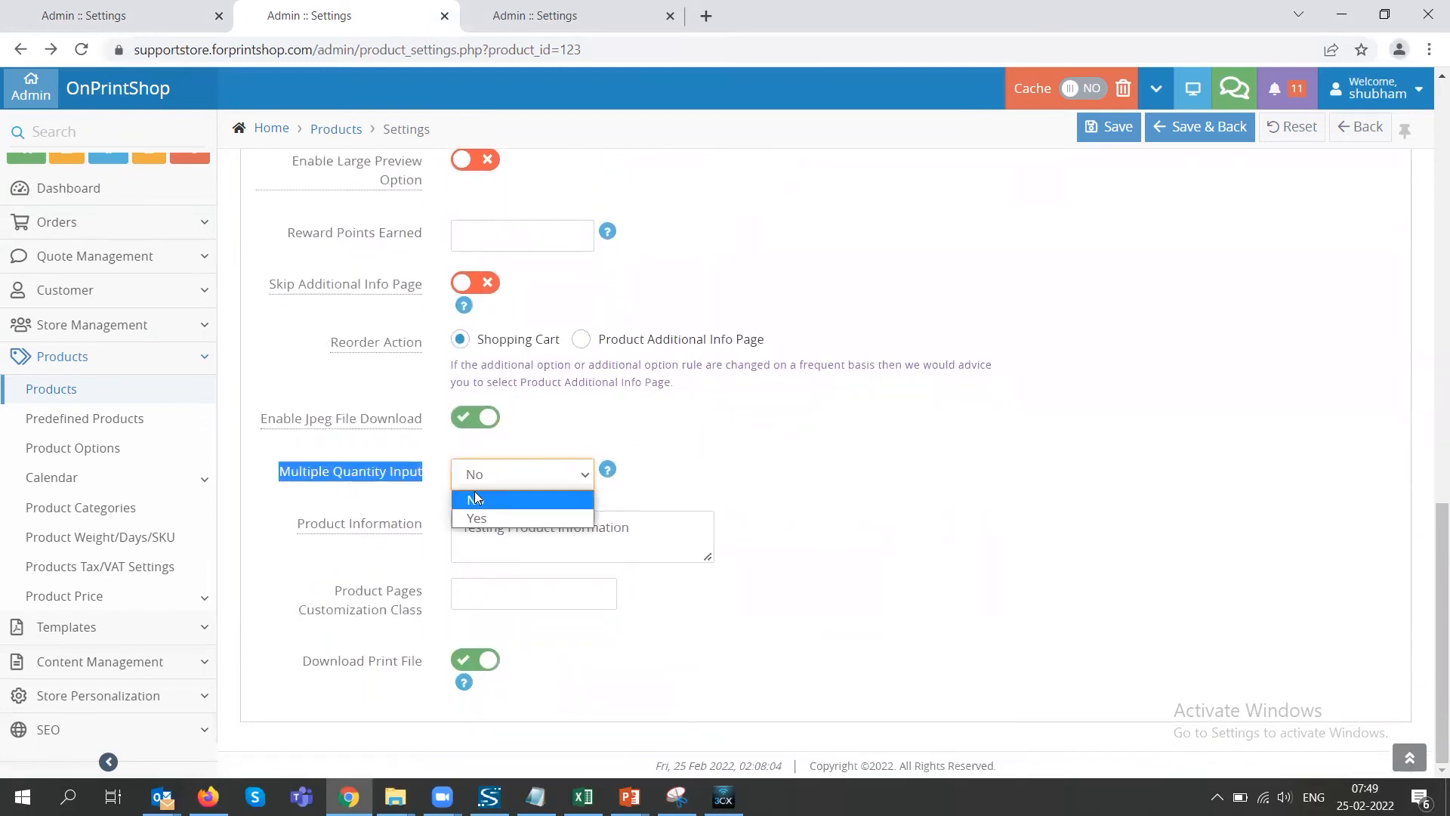
left_click(484, 499)
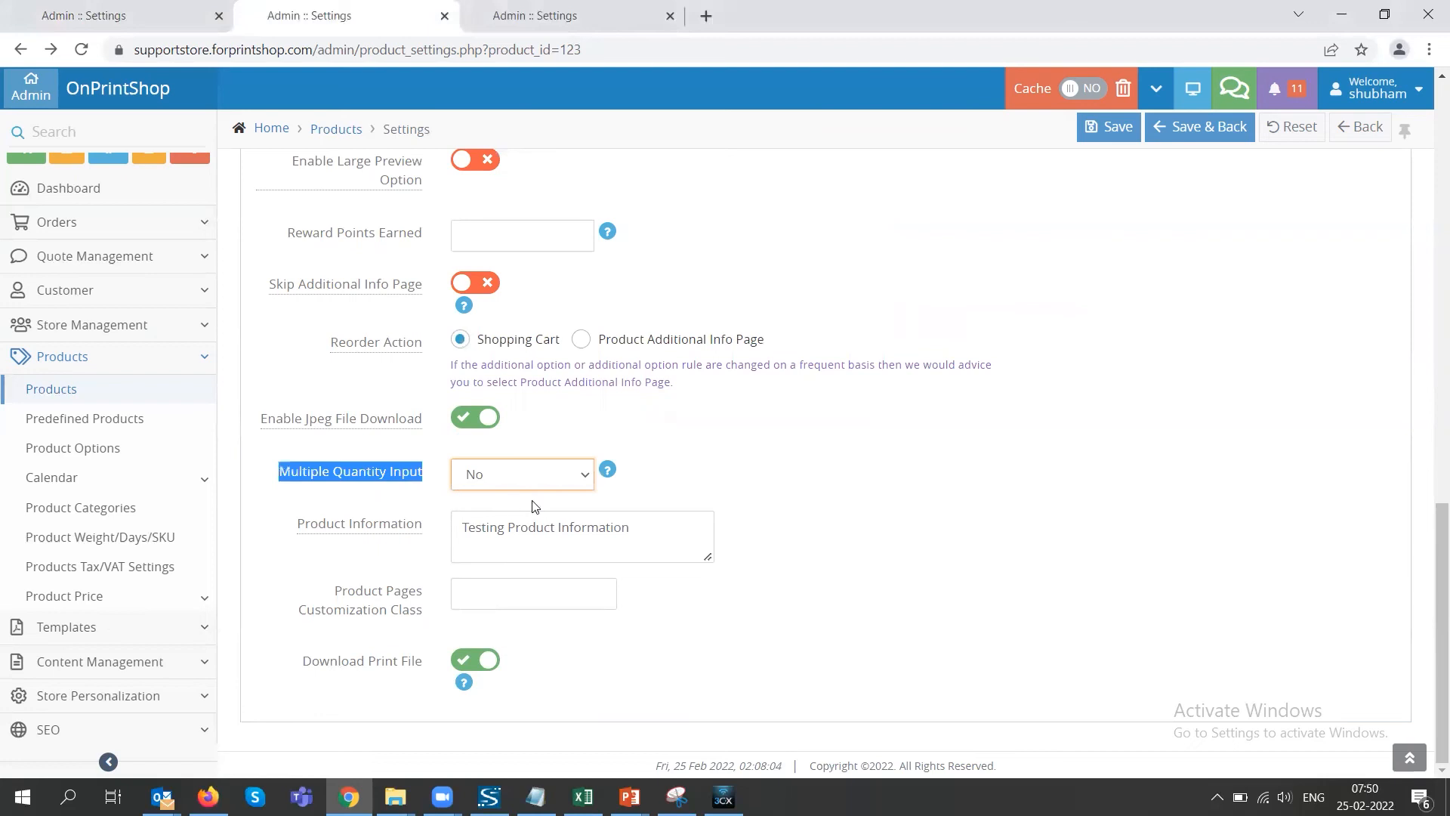
left_click(873, 491)
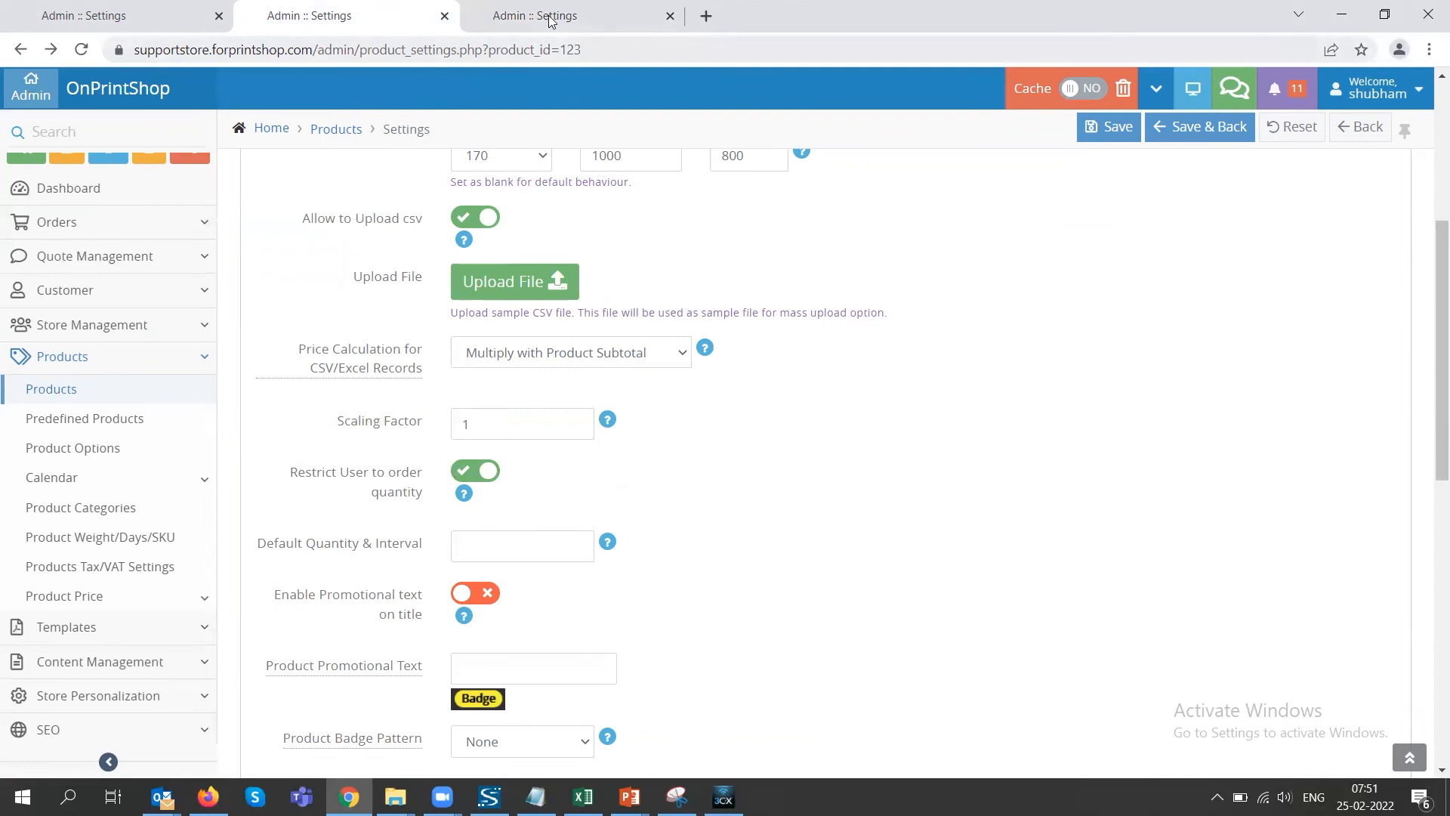
- Switch to the settings of the custom size product open in the third browser tab and examine its upload options
left_click(552, 16)
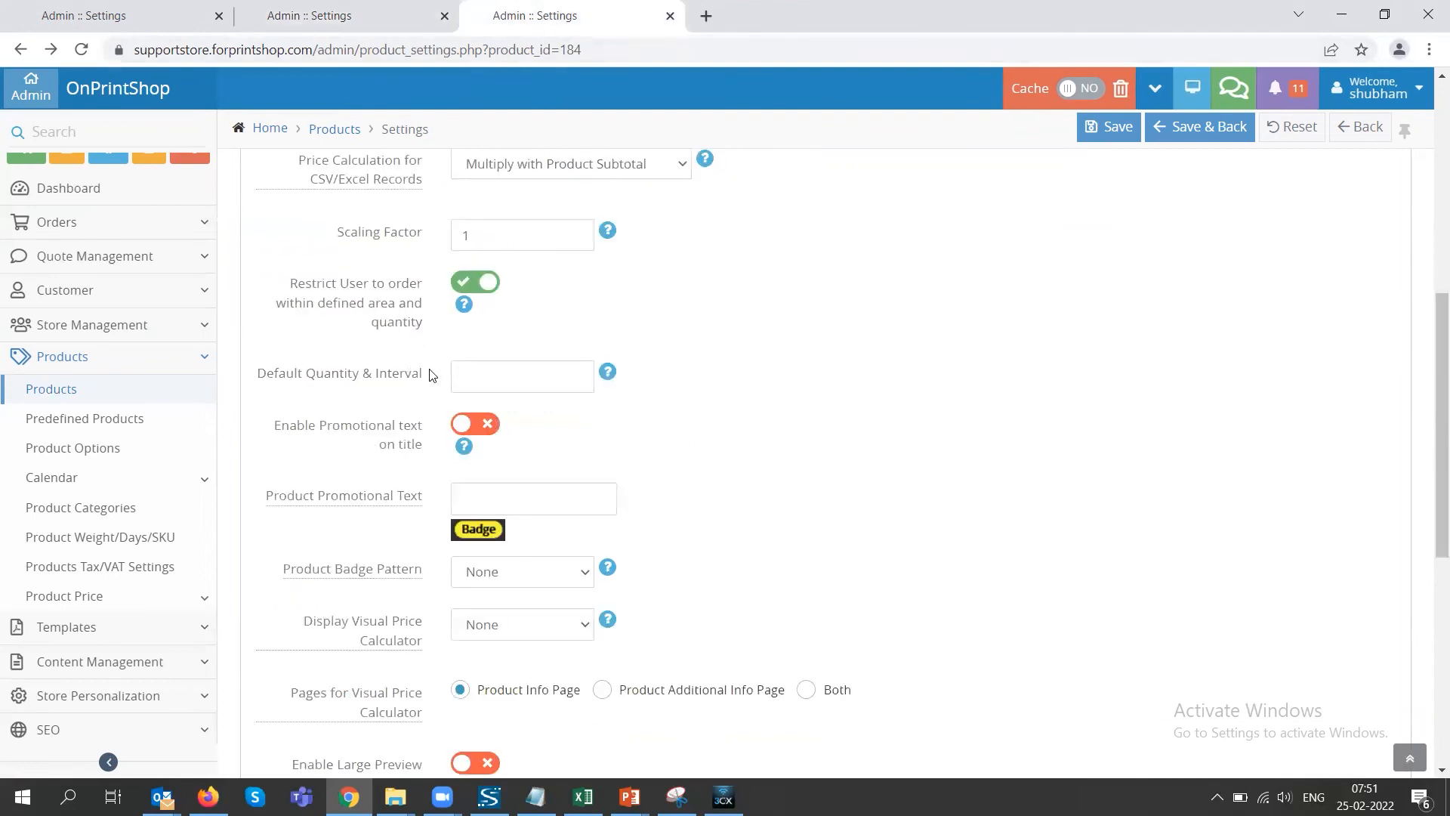
scroll(460, 582, "up", 8)
left_click(346, 441)
scroll(546, 484, "down", 3)
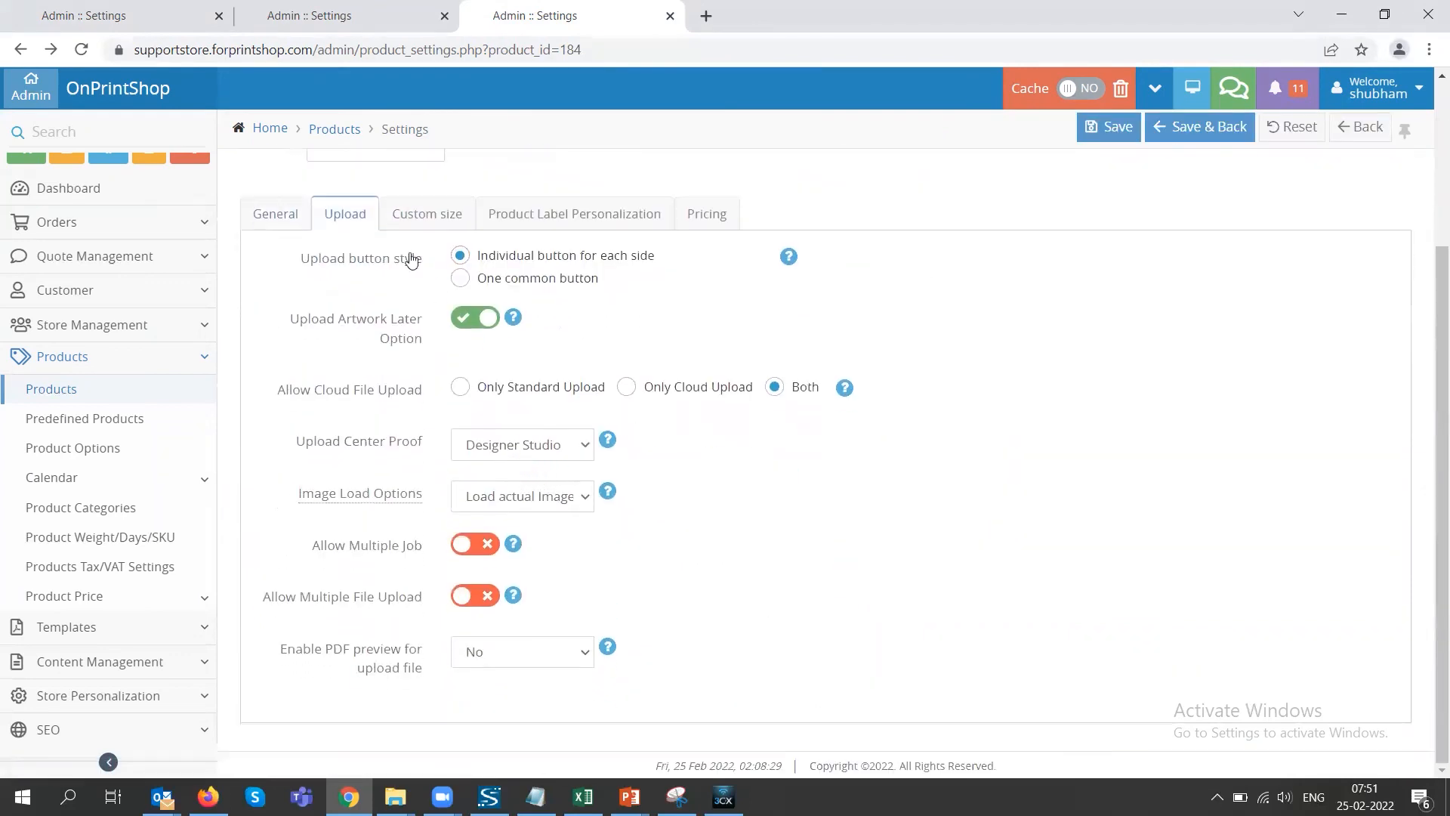
- Open the custom size settings and examine the Custom Size Calculator Help editor and the Restrict Size width and height limits
left_click(414, 223)
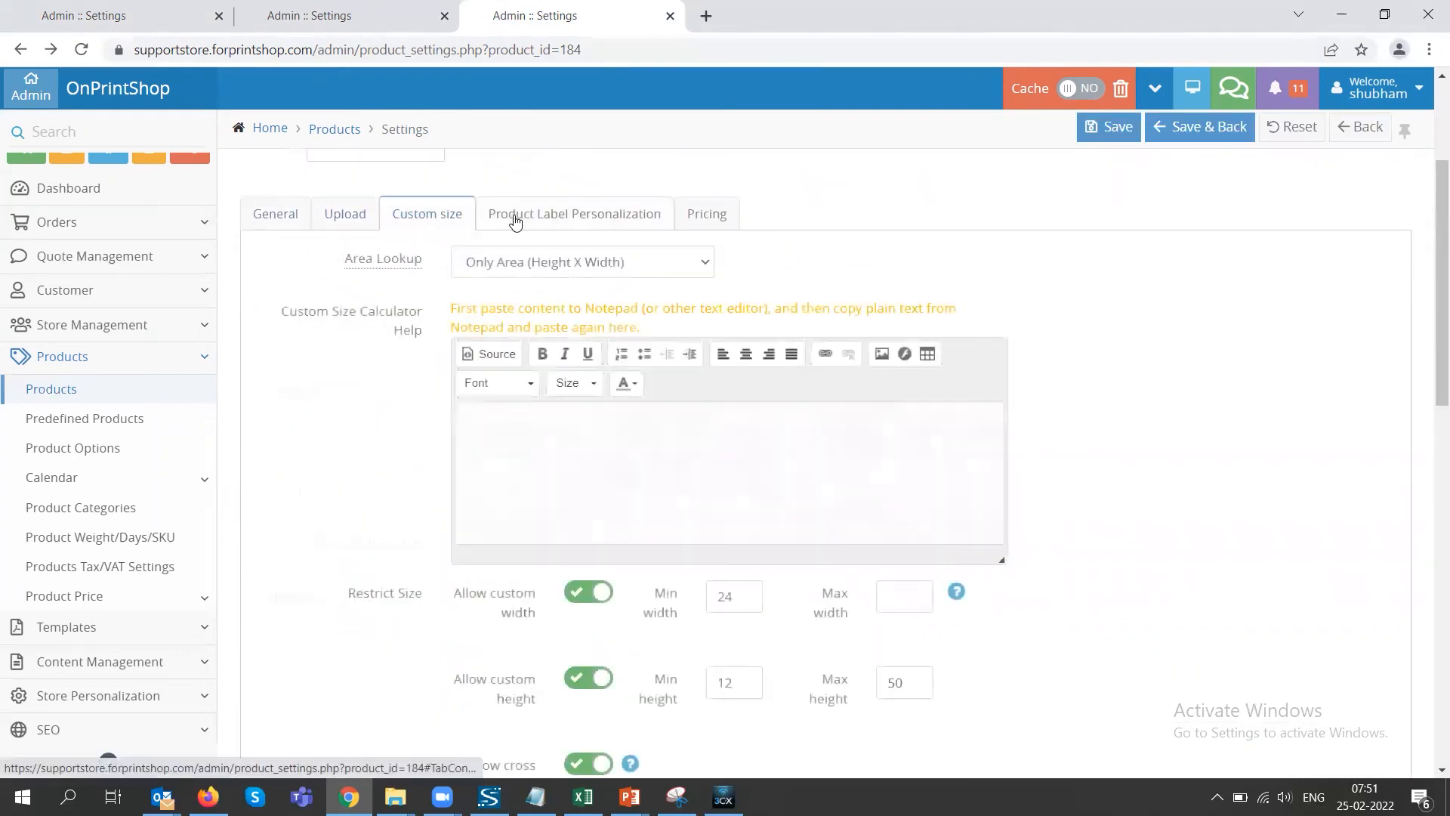
left_click(494, 409)
scroll(495, 406, "down", 2)
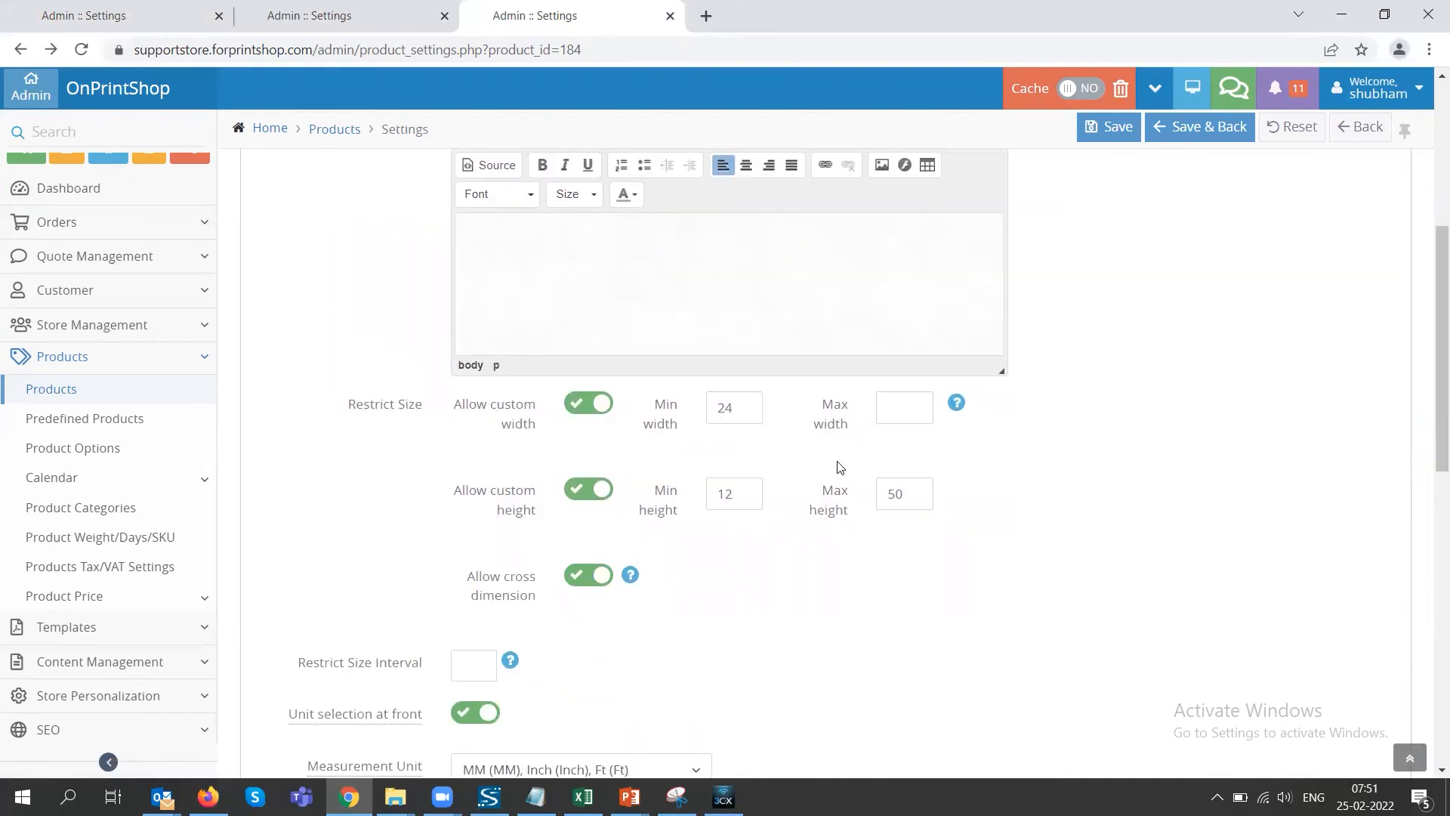
left_click(755, 409)
left_click(887, 412)
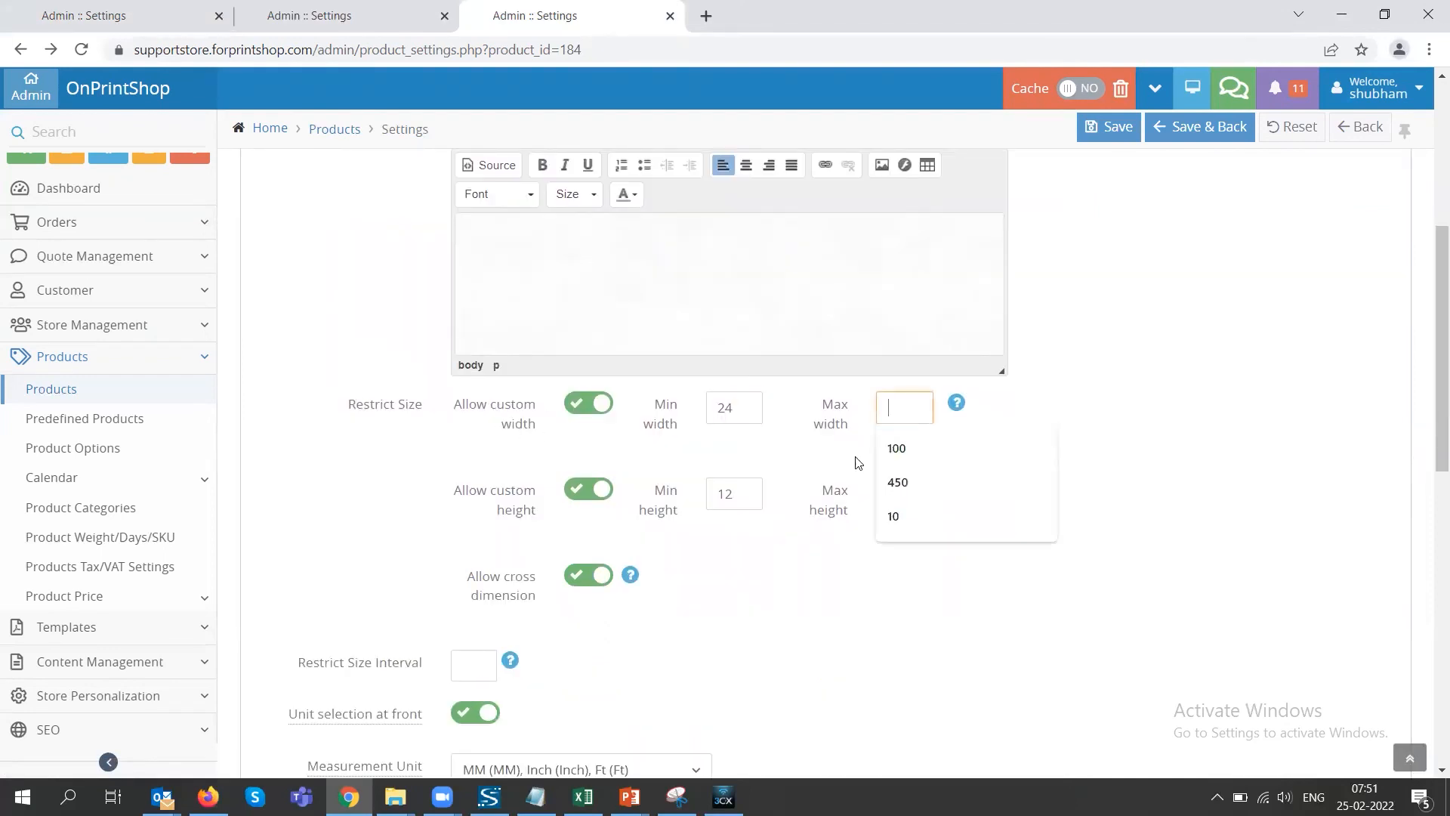
left_click(603, 473)
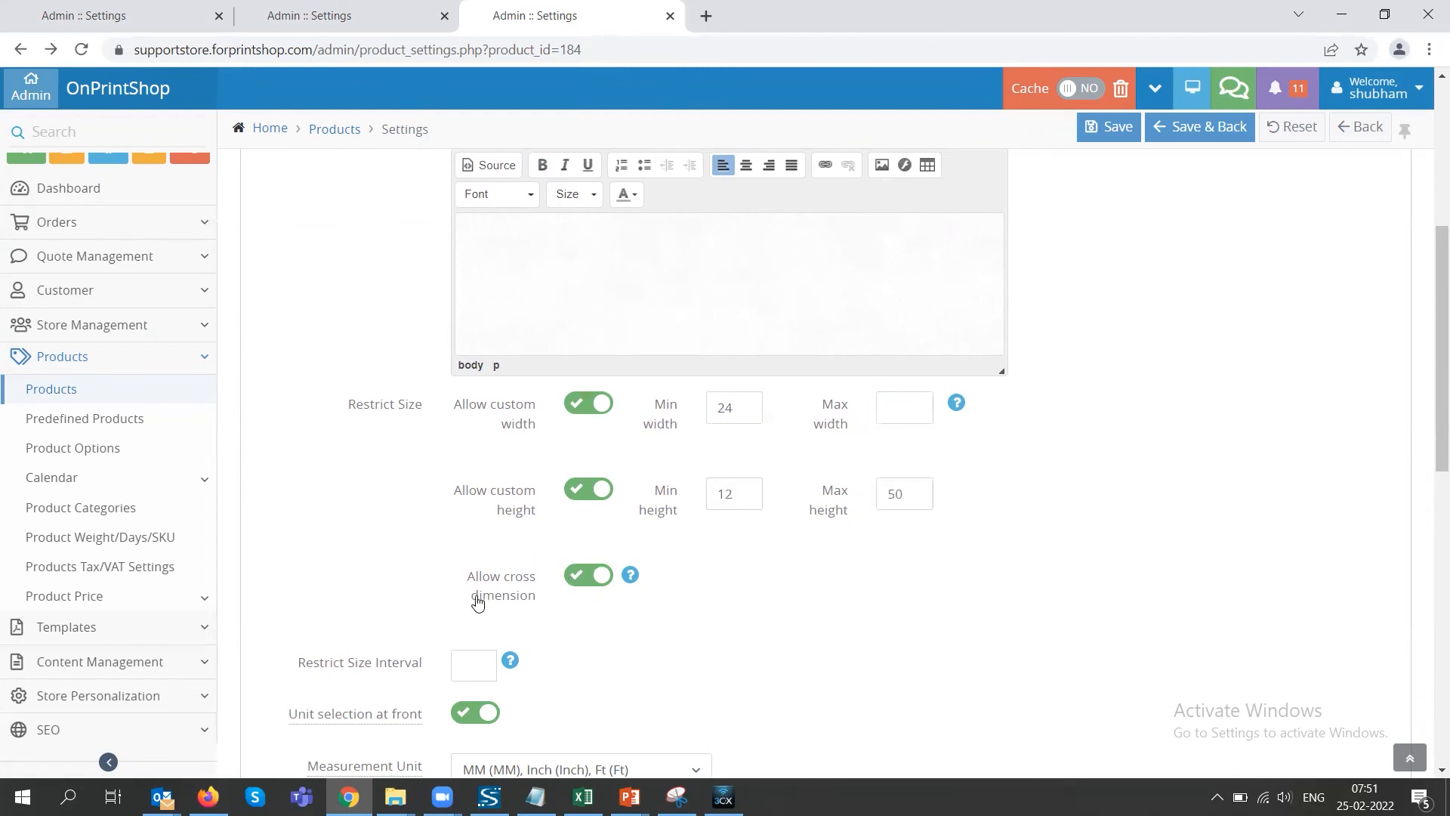
- Try turning off Allow cross dimension, restore it to on, and read its help on width and height validation
left_click(593, 578)
left_click(593, 578)
mouse_move(632, 580)
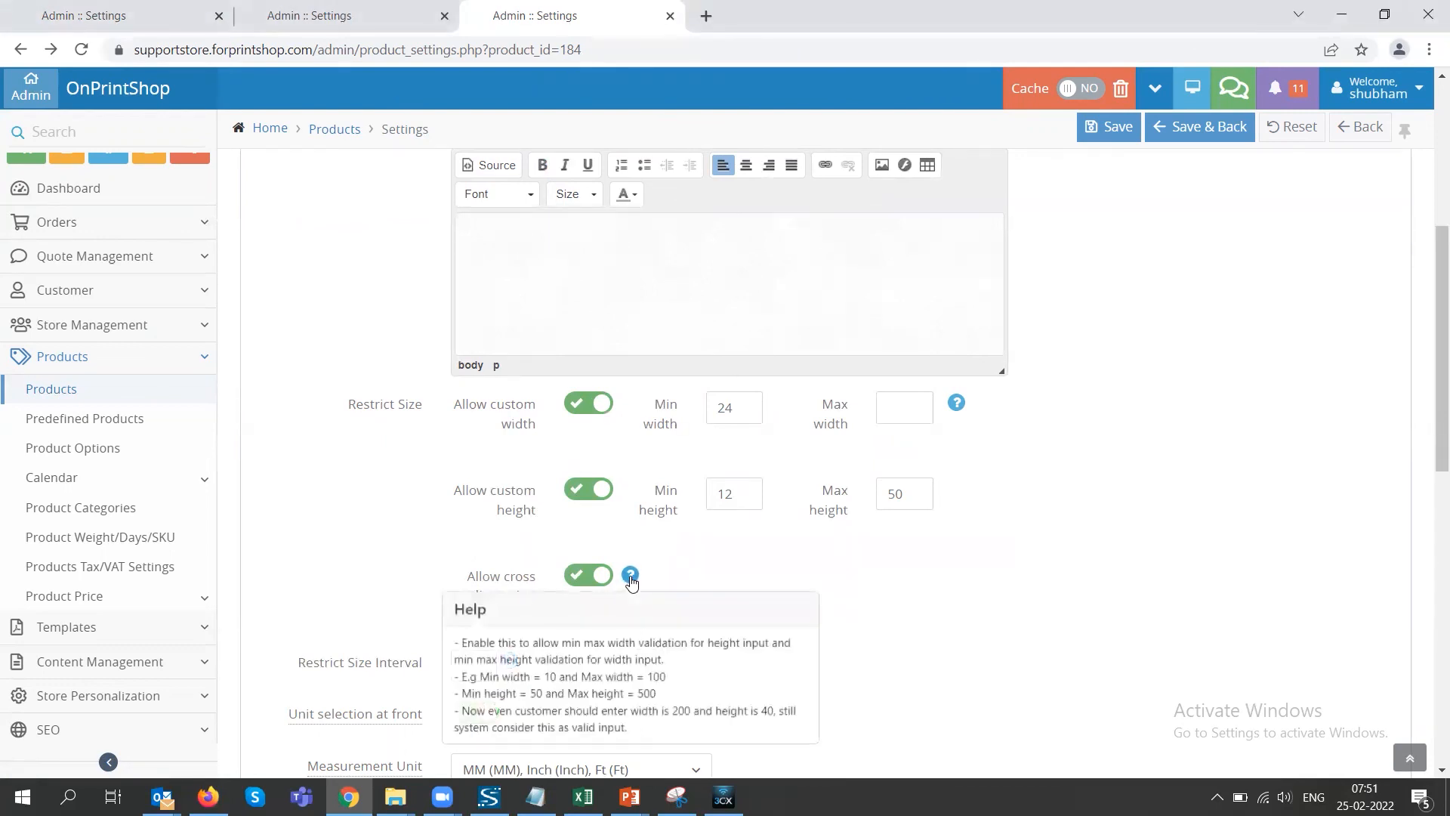
scroll(631, 580, "down", 3)
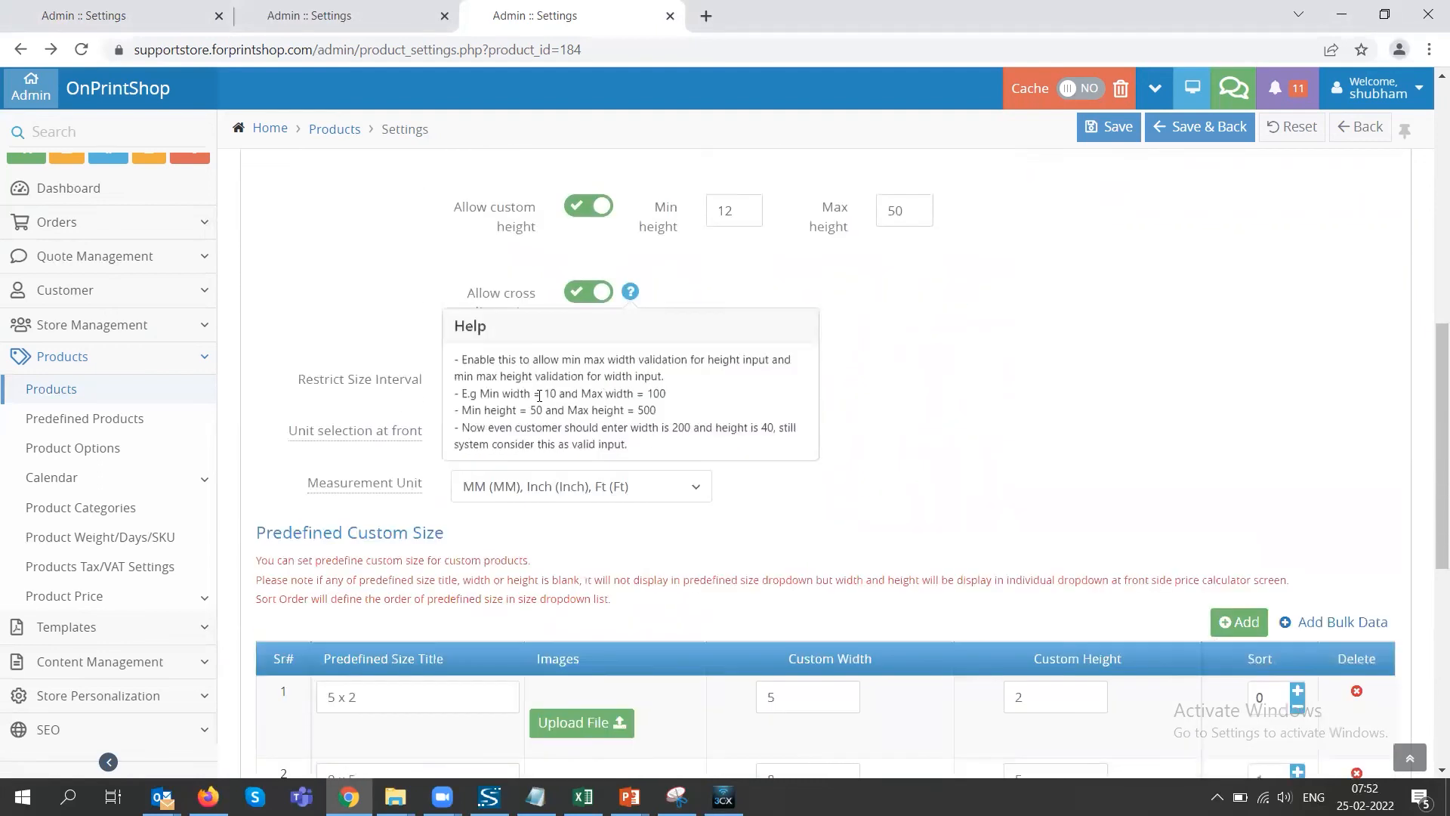
left_click_drag(464, 393, 668, 396)
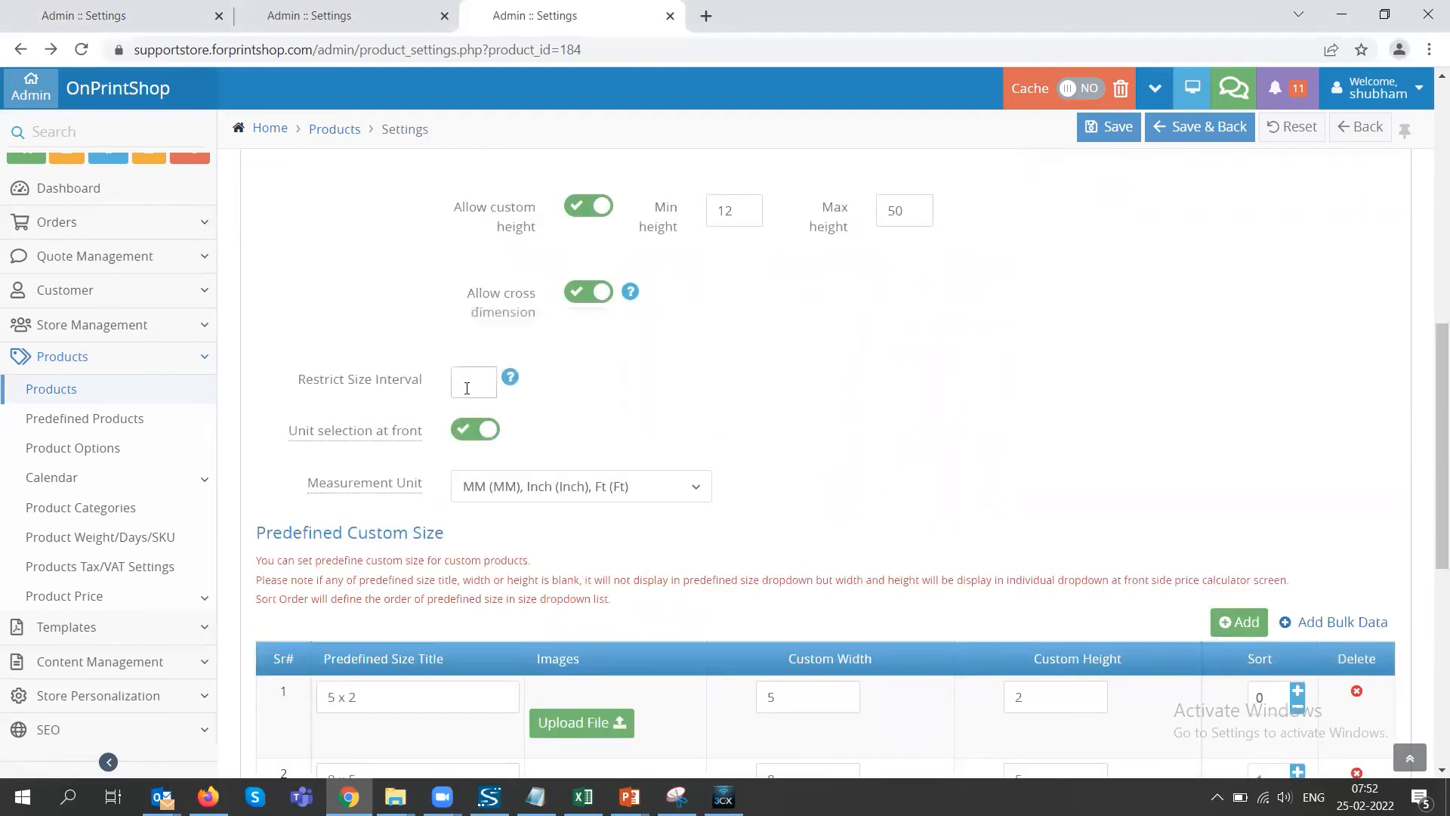
- Examine the Restrict Size Interval field, its suggested values and its help
left_click(472, 388)
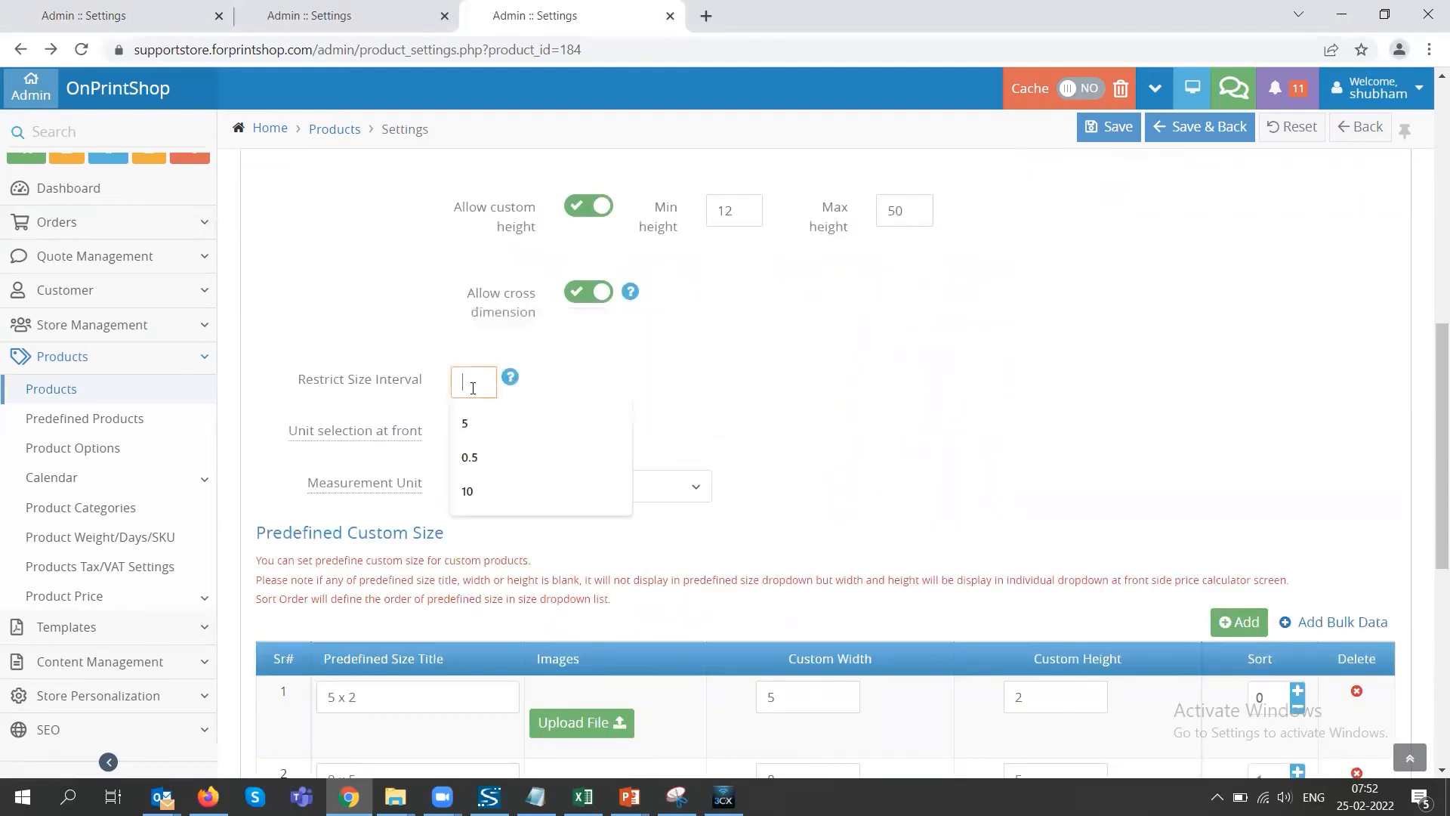
left_click(535, 361)
left_click(512, 381)
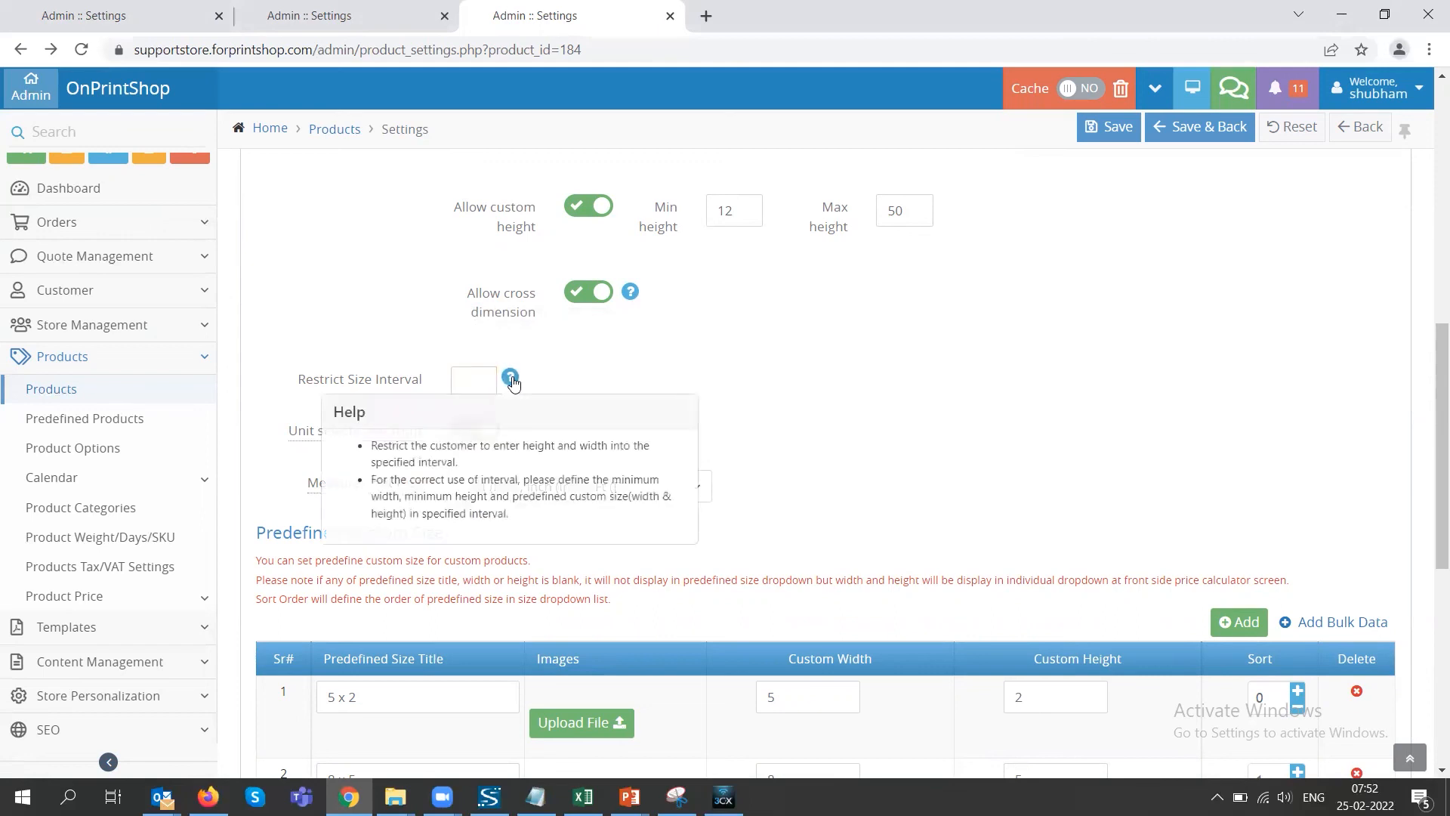
left_click(630, 377)
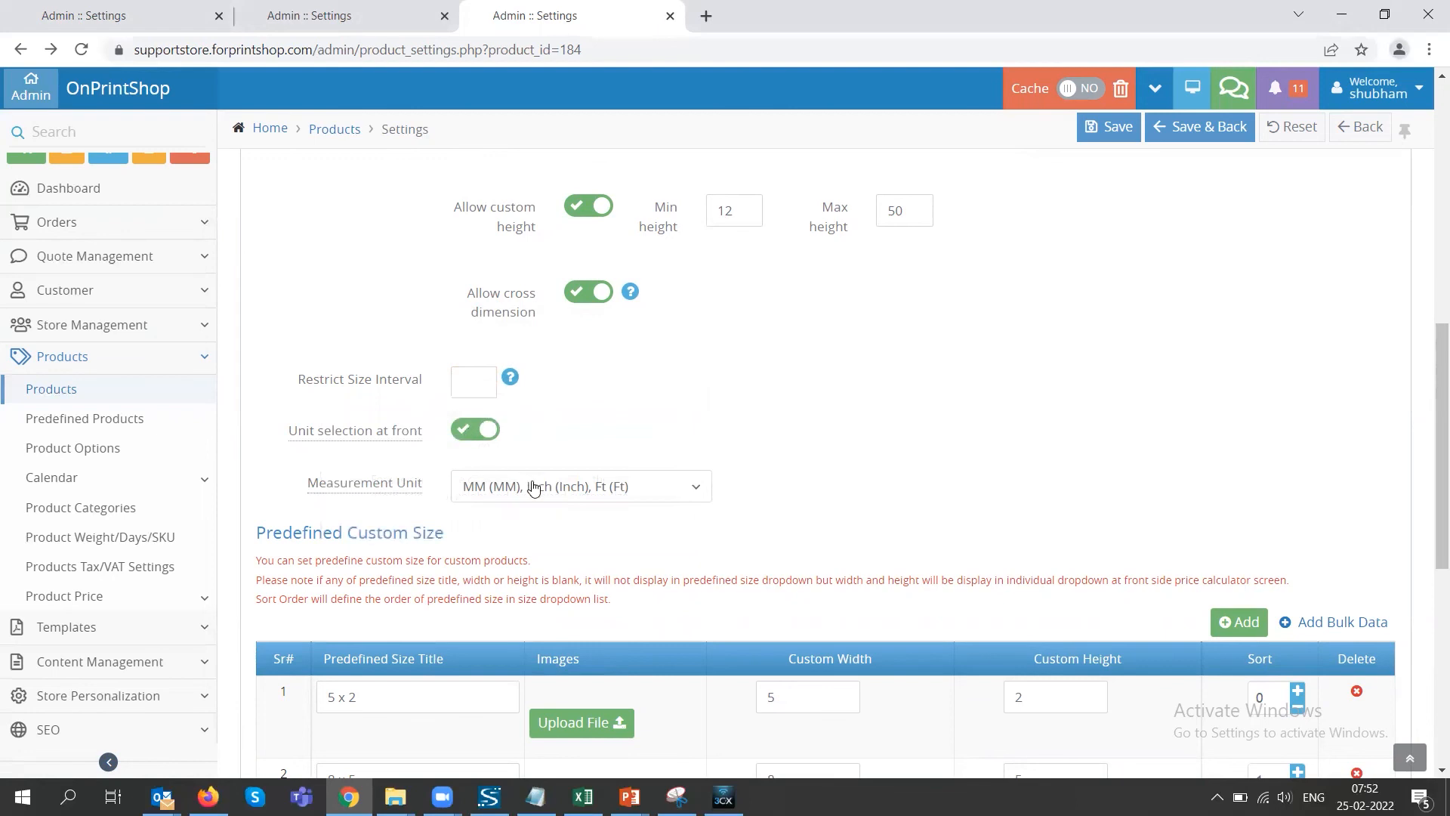
- Try adding CM to the product's measurement units, then remove it from the selection again
left_click(625, 488)
scroll(481, 669, "down", 1)
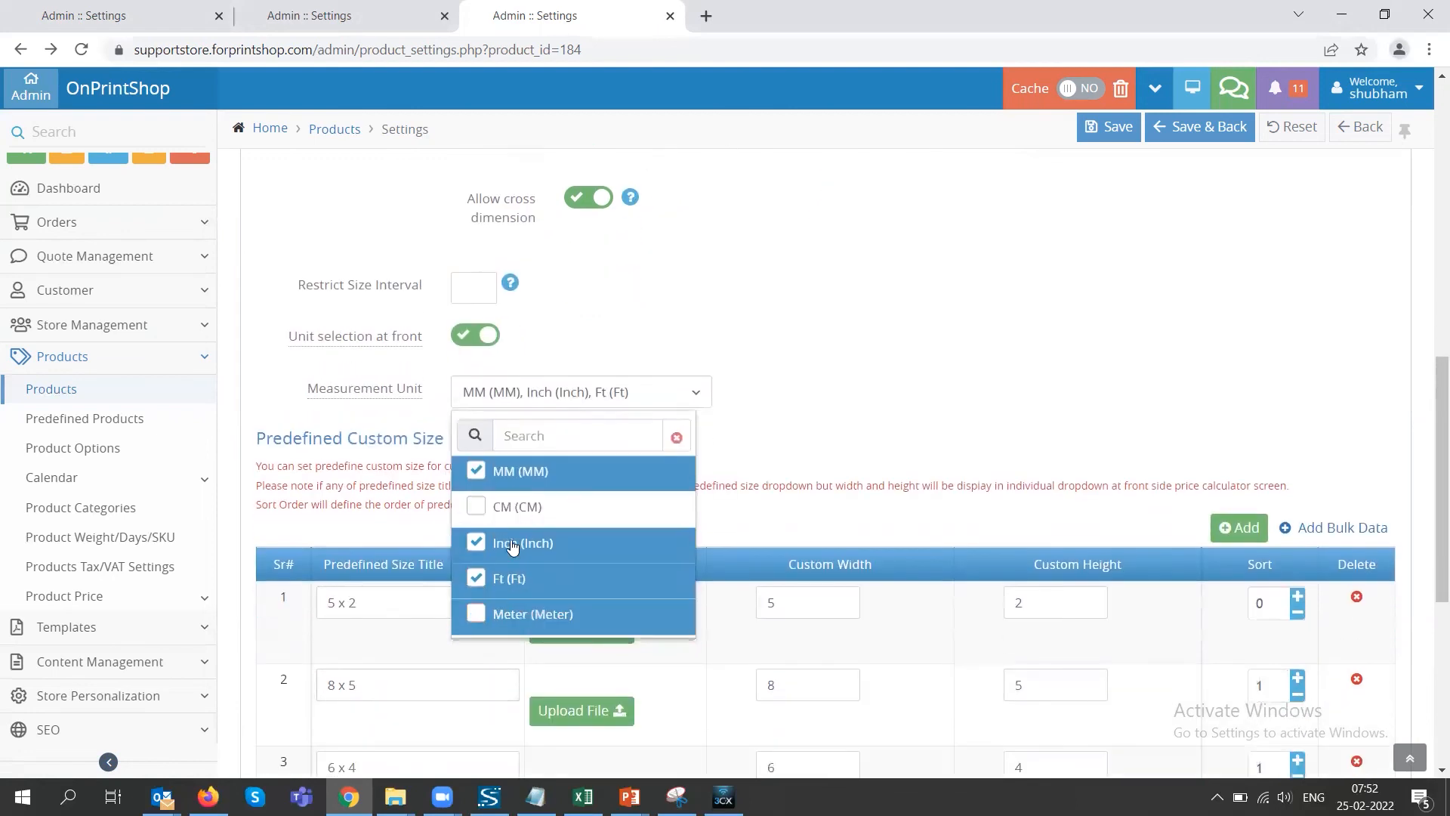
left_click(474, 513)
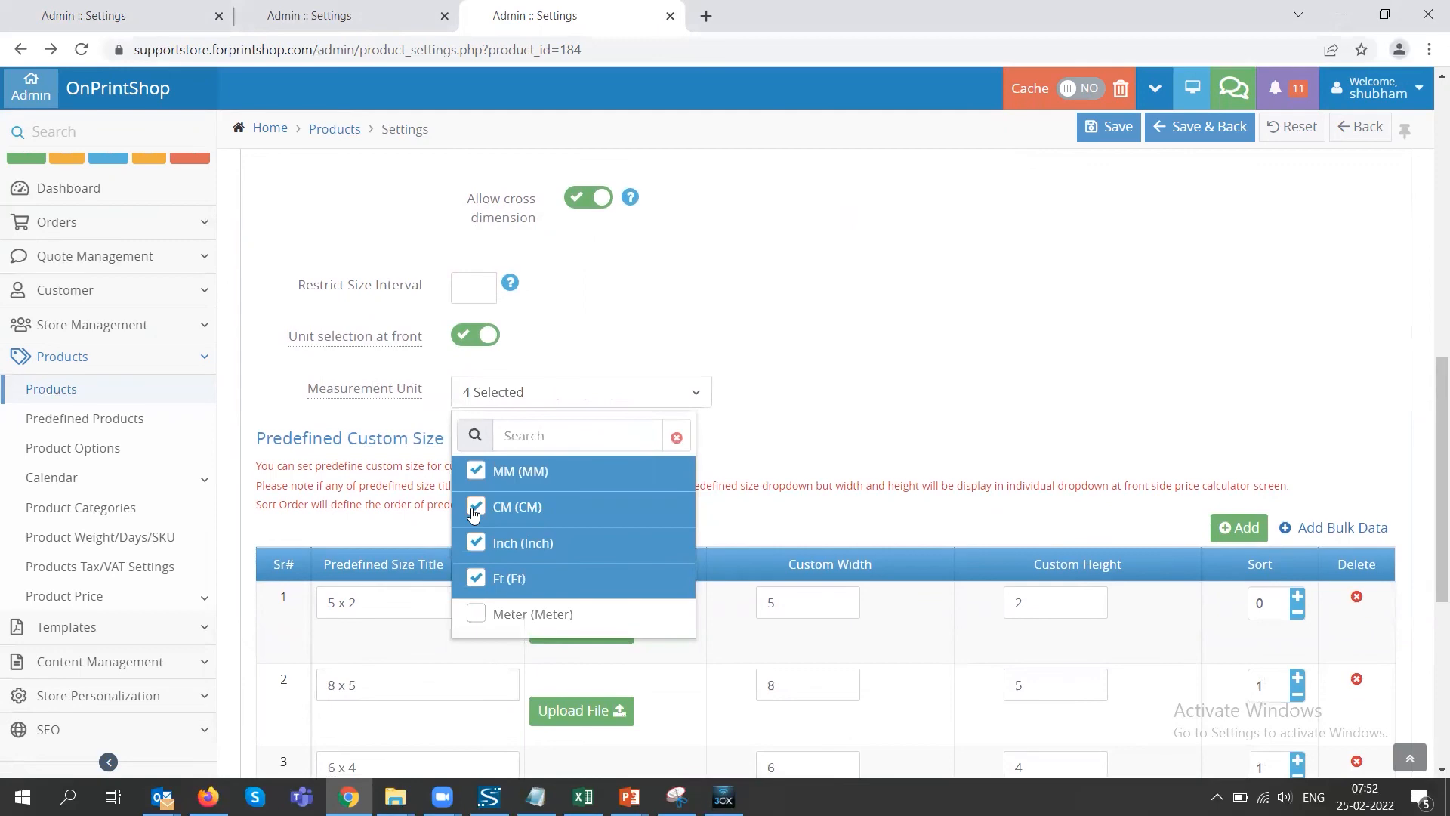
left_click(473, 514)
left_click(948, 411)
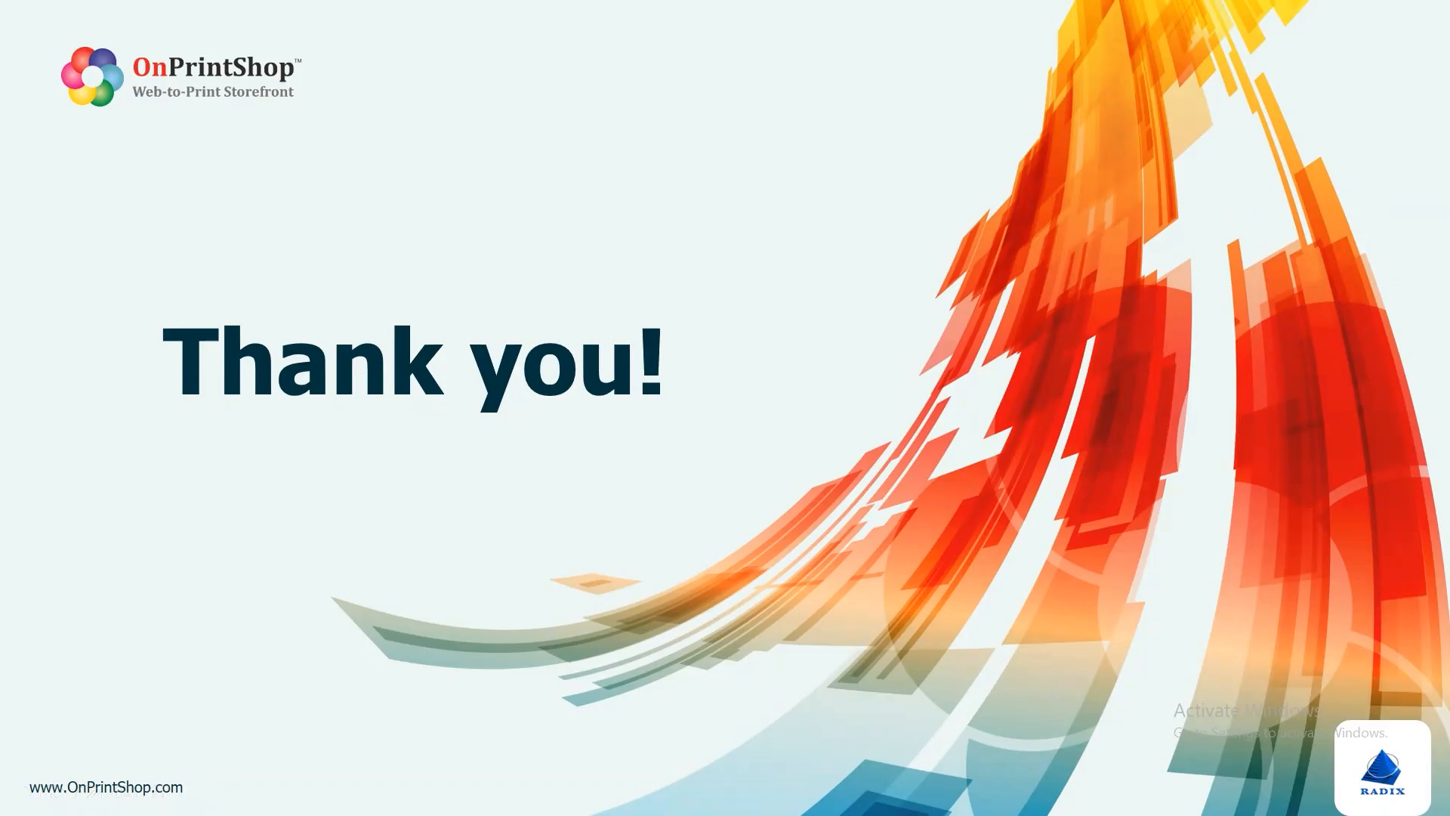